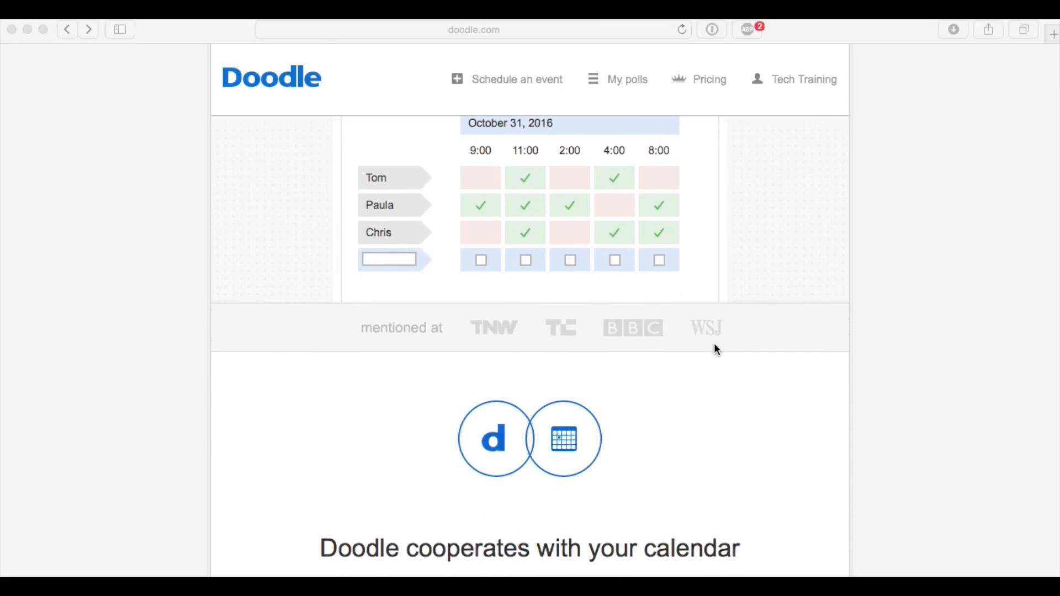
{"action": "scroll", "coordinate": [715, 346], "scroll_direction": "up", "scroll_amount": 4}
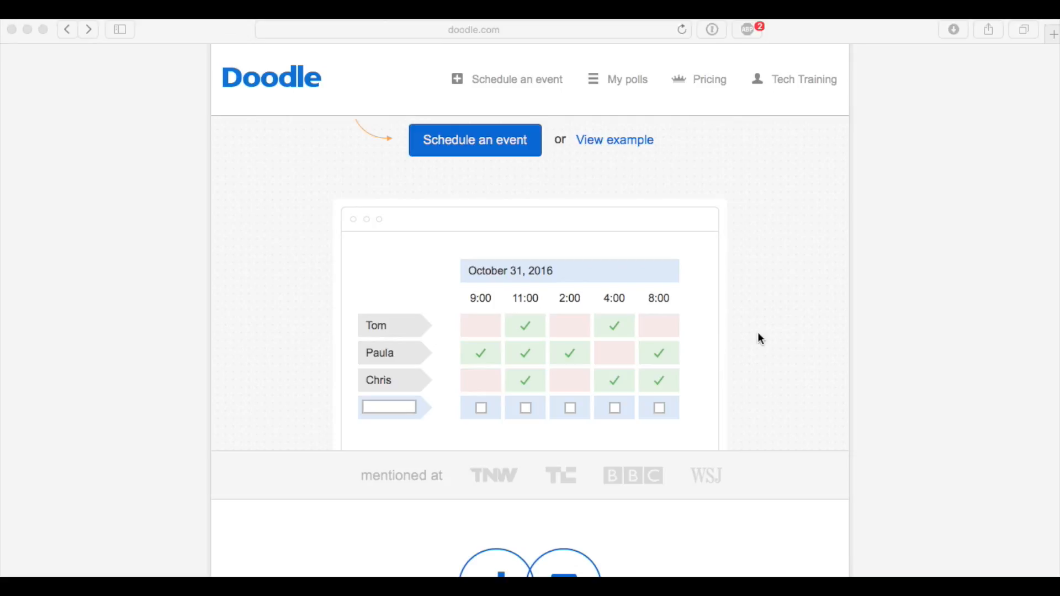
{"action": "scroll", "coordinate": [786, 318], "scroll_direction": "up", "scroll_amount": 2}
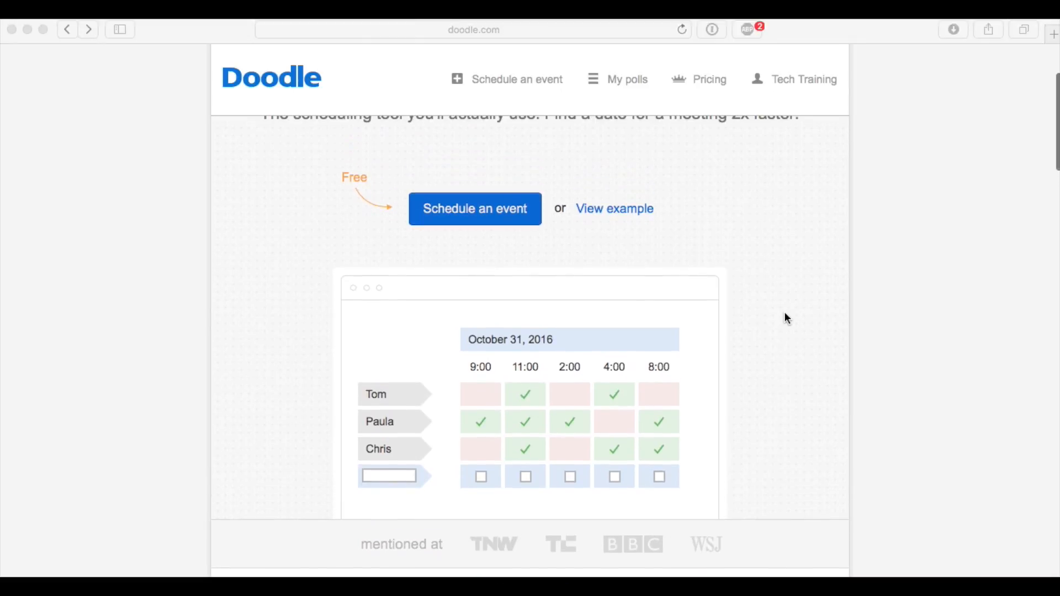
{"action": "scroll", "coordinate": [788, 319], "scroll_direction": "up", "scroll_amount": 1}
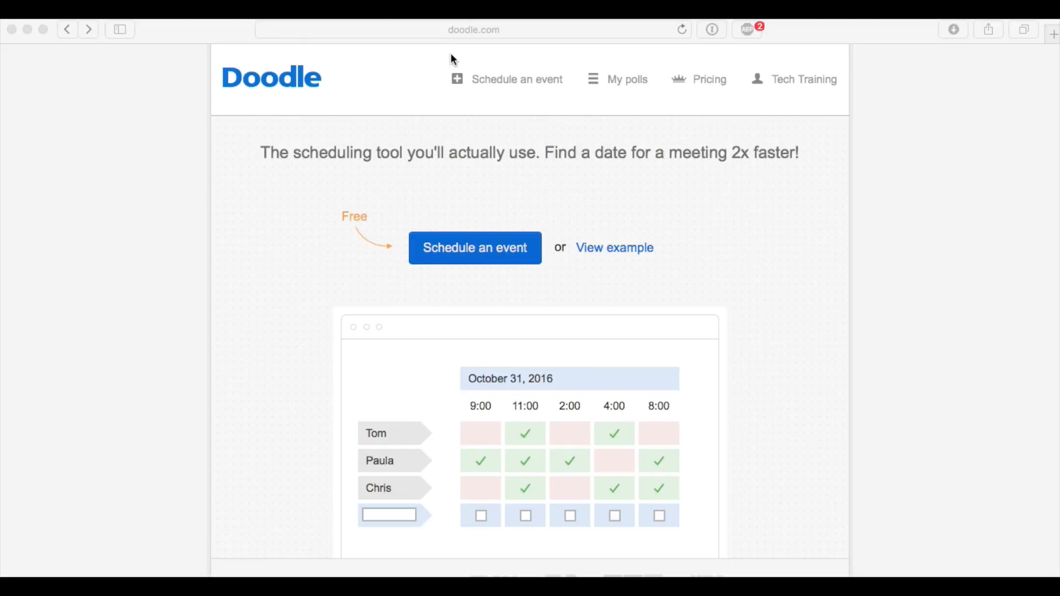
{"action": "left_click", "coordinate": [497, 31]}
{"action": "left_click", "coordinate": [168, 191]}
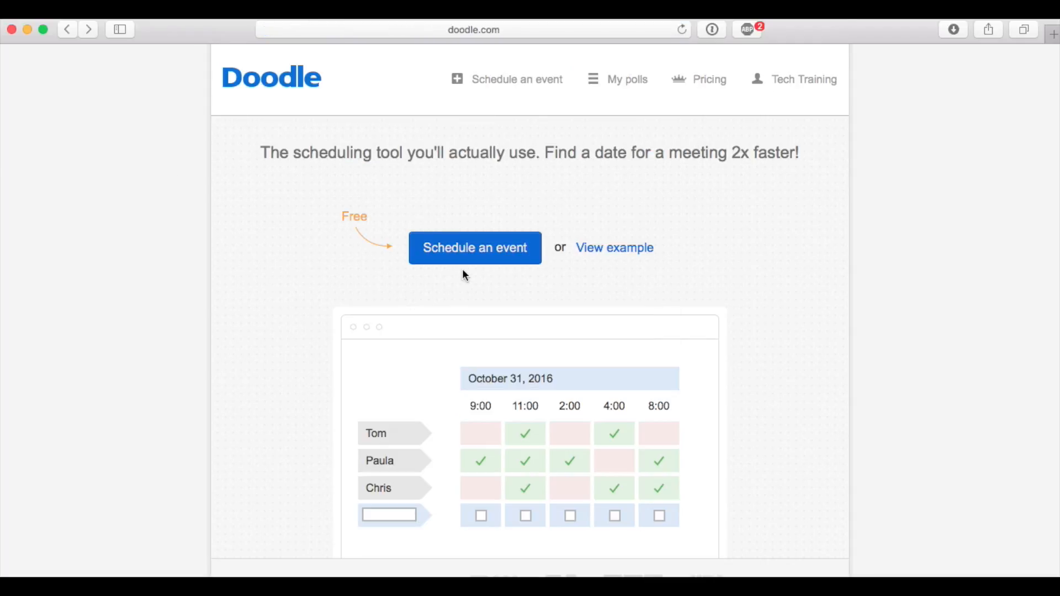
{"action": "left_click", "coordinate": [806, 81]}
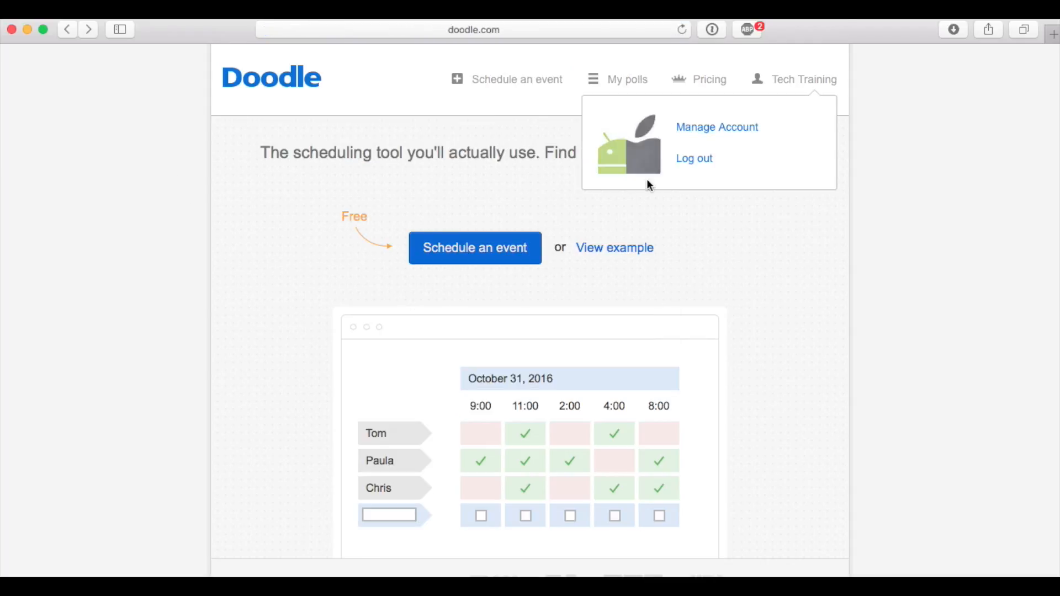
{"action": "left_click", "coordinate": [449, 304]}
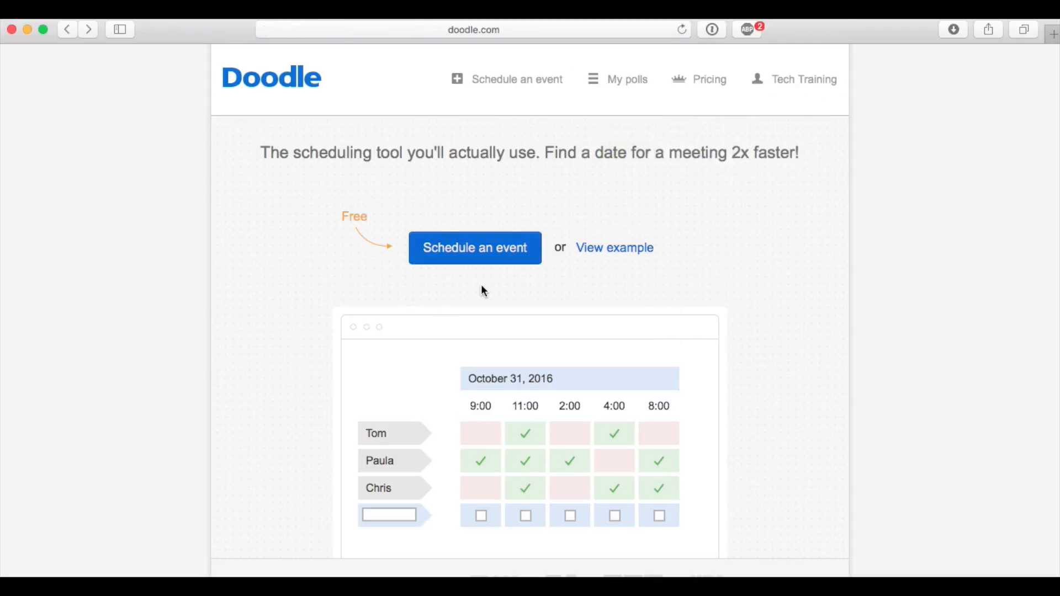
Start scheduling a new event and title it "Team Meeting for Client A"
{"action": "left_click", "coordinate": [469, 259]}
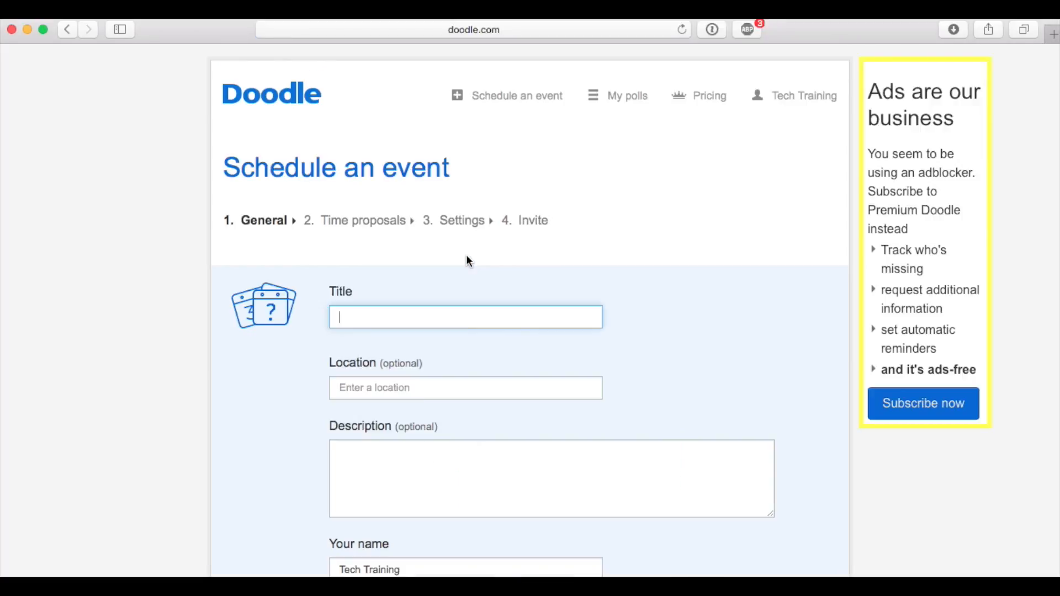
{"action": "scroll", "coordinate": [450, 261], "scroll_direction": "down", "scroll_amount": 1}
{"action": "type", "text": "Team"}
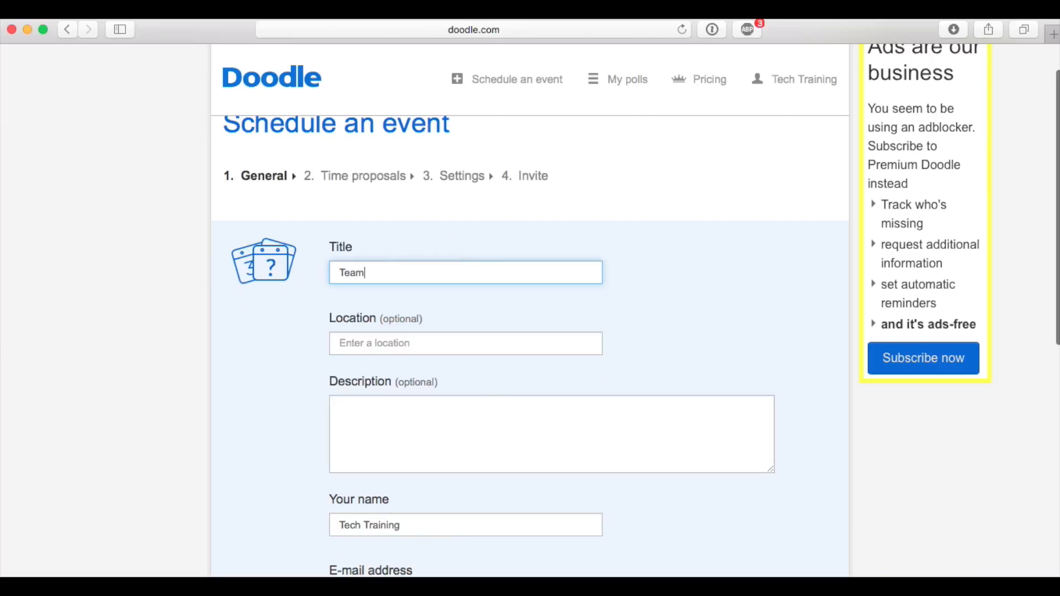
{"action": "type", "text": " Meeting for Client A"}
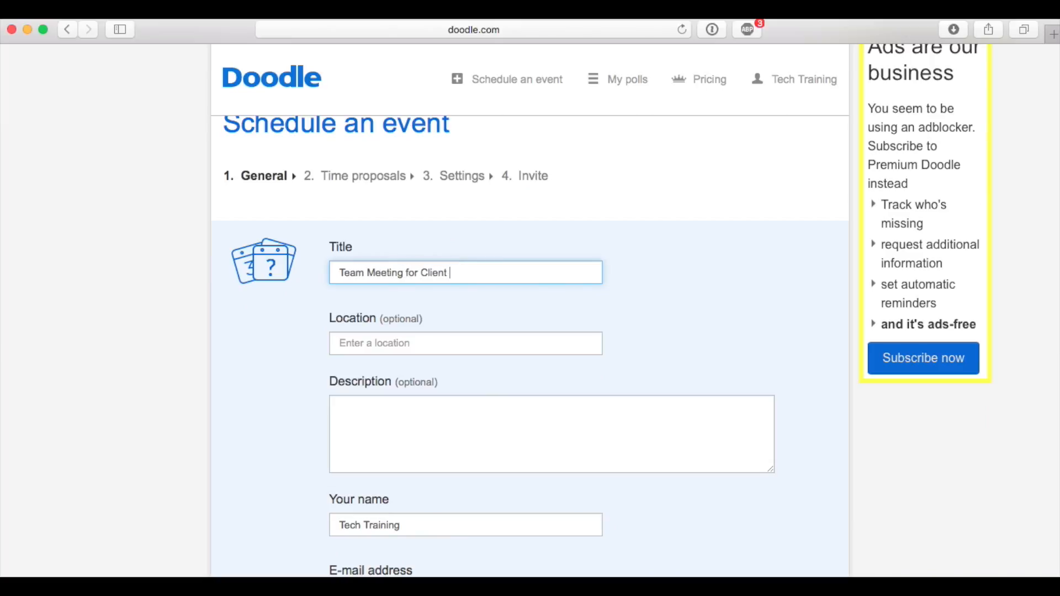
Enter the doctor's office as the event location, leave the description empty and continue to the time proposals
{"action": "left_click", "coordinate": [464, 344]}
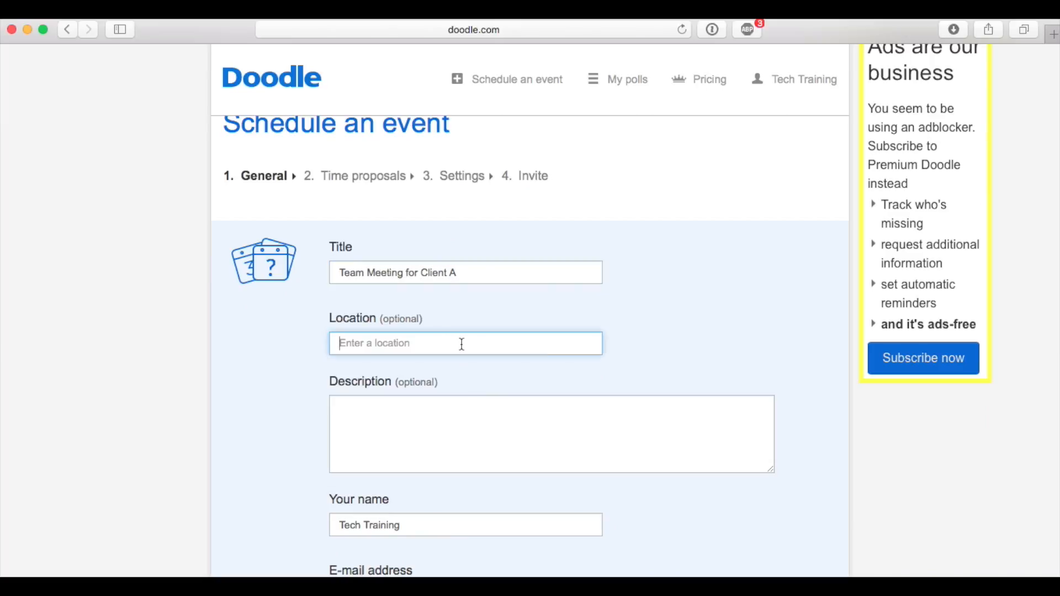
{"action": "type", "text": "Dr. Smith's office"}
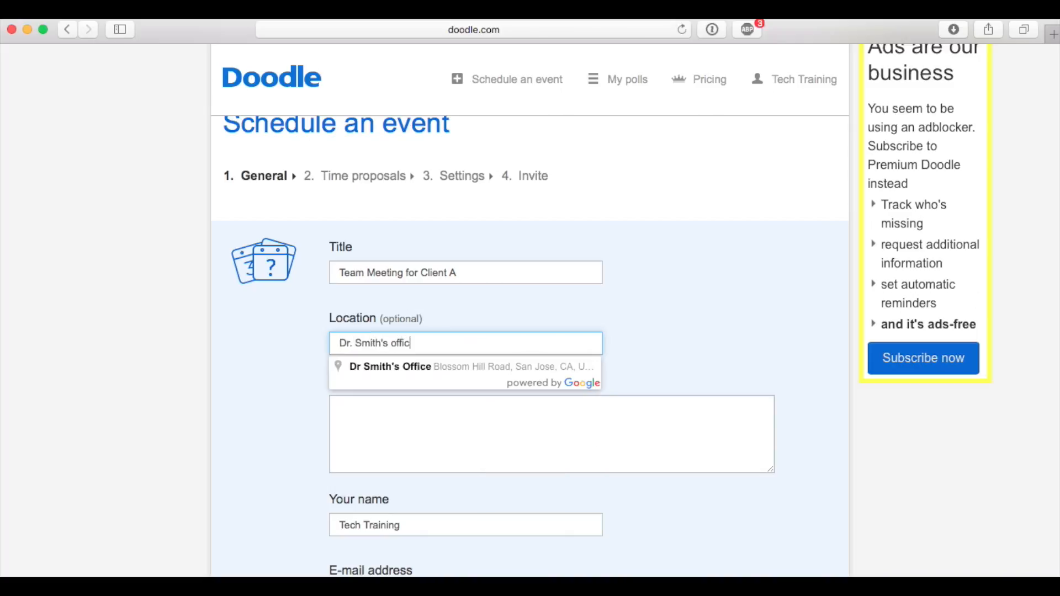
{"action": "scroll", "coordinate": [297, 431], "scroll_direction": "down", "scroll_amount": 2}
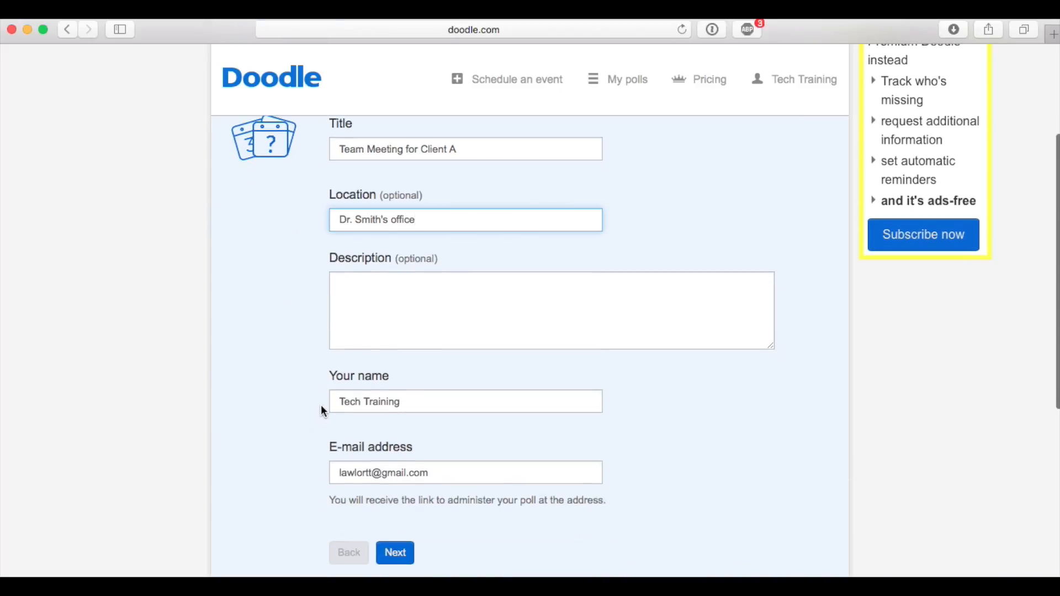
{"action": "scroll", "coordinate": [497, 309], "scroll_direction": "down", "scroll_amount": 1}
{"action": "left_click", "coordinate": [436, 267]}
{"action": "scroll", "coordinate": [265, 341], "scroll_direction": "down", "scroll_amount": 3}
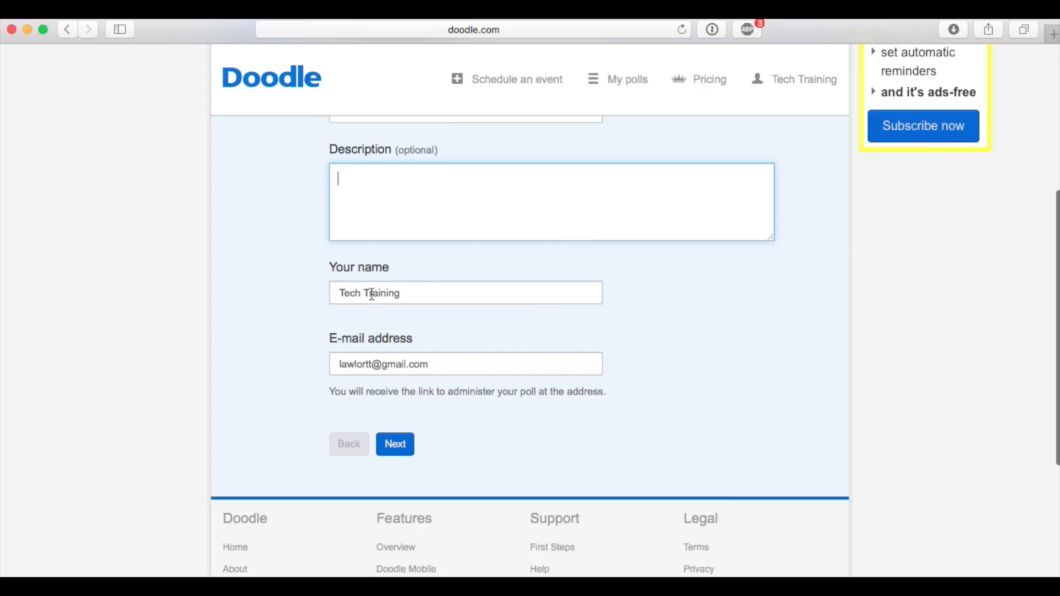
{"action": "left_click", "coordinate": [402, 448]}
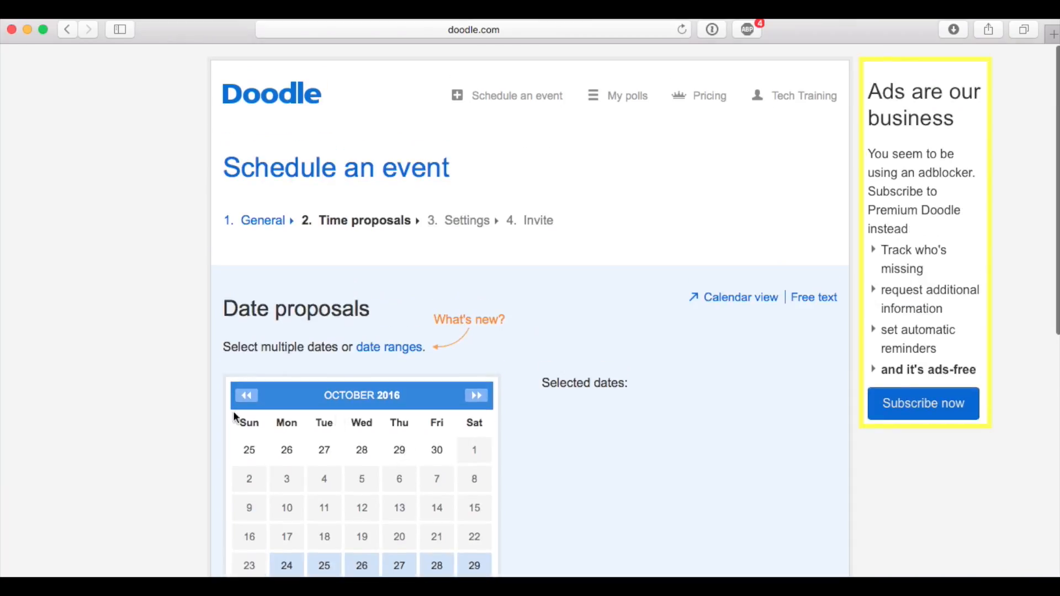
Propose Wednesday, October 26 and Friday, October 28, 2016 as event dates
{"action": "scroll", "coordinate": [121, 412], "scroll_direction": "down", "scroll_amount": 3}
{"action": "scroll", "coordinate": [122, 410], "scroll_direction": "down", "scroll_amount": 2}
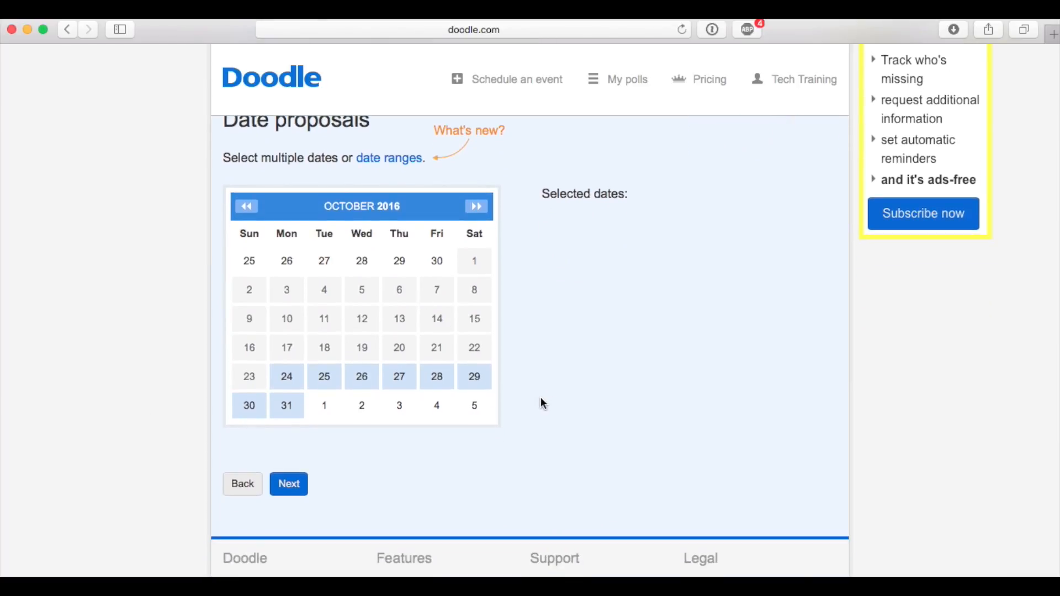
{"action": "left_click", "coordinate": [361, 381]}
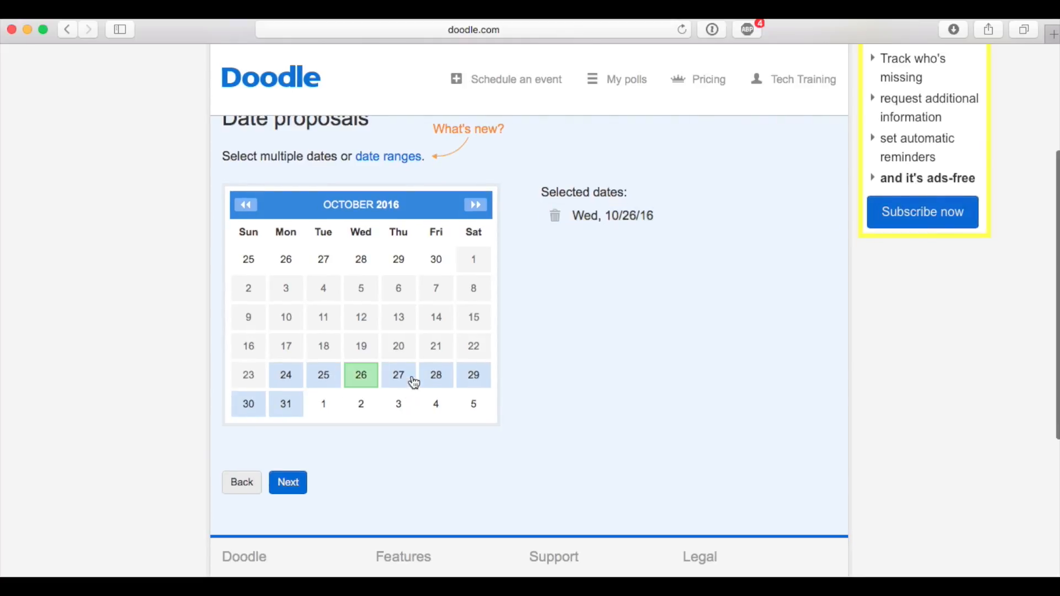
{"action": "left_click", "coordinate": [437, 380]}
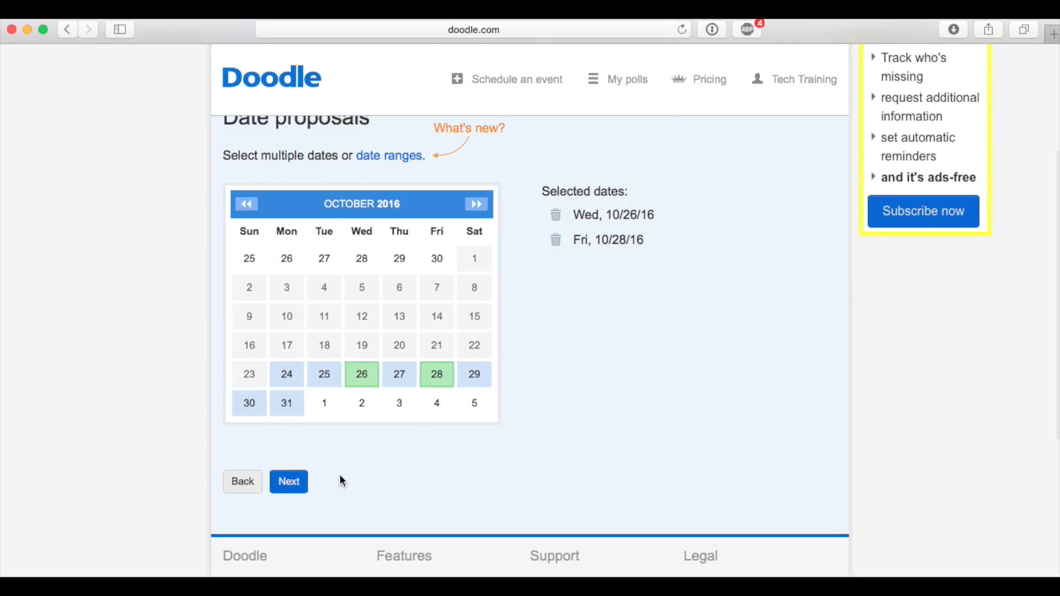
Add November 2, 4 and 7, 2016 to the proposed dates and continue to the time slots
{"action": "left_click", "coordinate": [477, 204]}
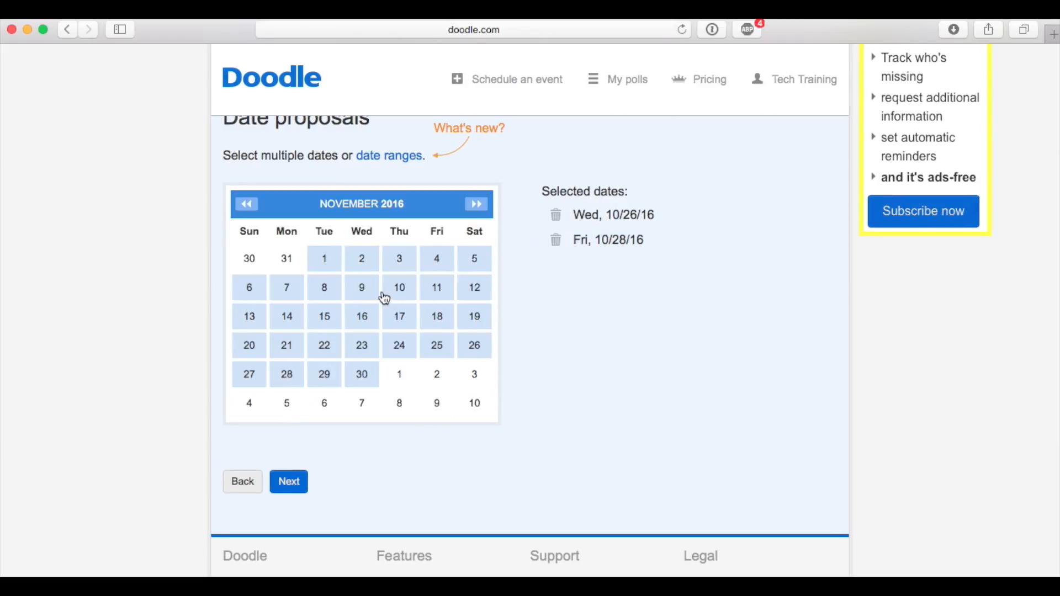
{"action": "left_click", "coordinate": [368, 262]}
{"action": "left_click", "coordinate": [431, 271]}
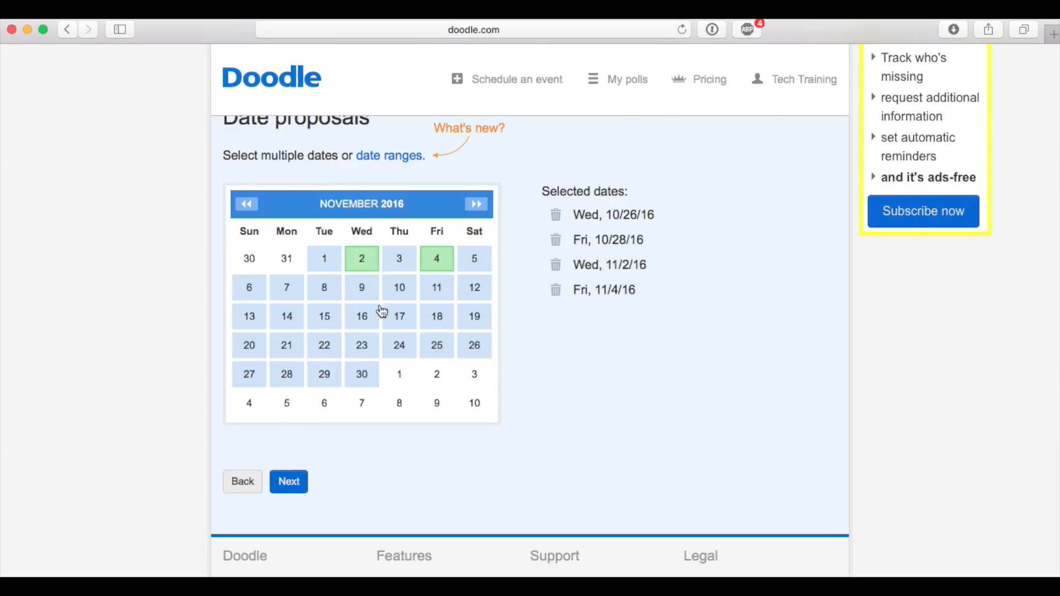
{"action": "left_click", "coordinate": [286, 299]}
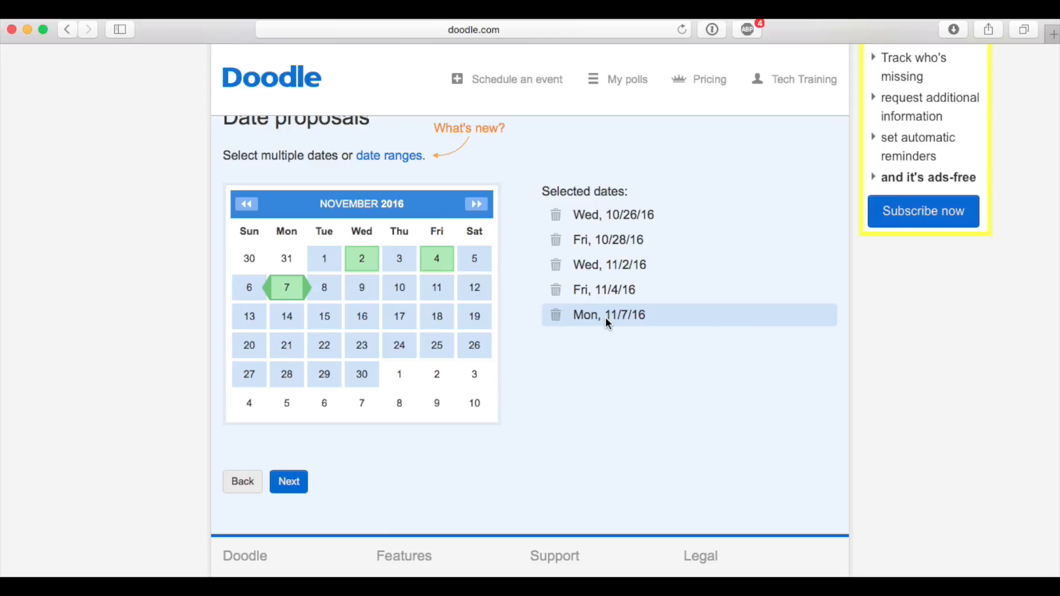
{"action": "left_click", "coordinate": [302, 484]}
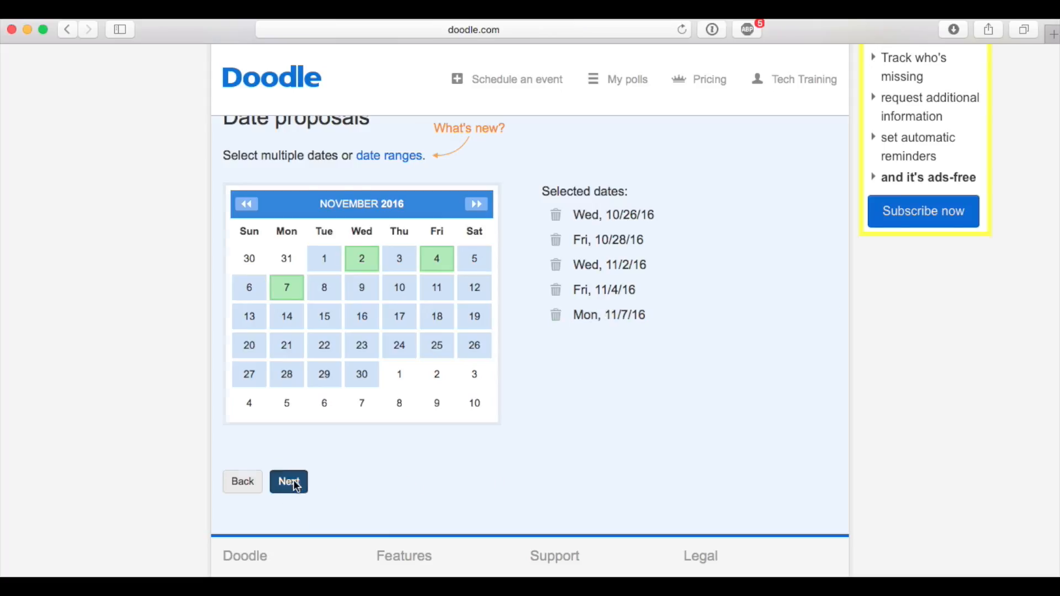
Propose 9am, 11am and 2pm as the three time slots for Wednesday, 10/26/16
{"action": "scroll", "coordinate": [774, 402], "scroll_direction": "down", "scroll_amount": 2}
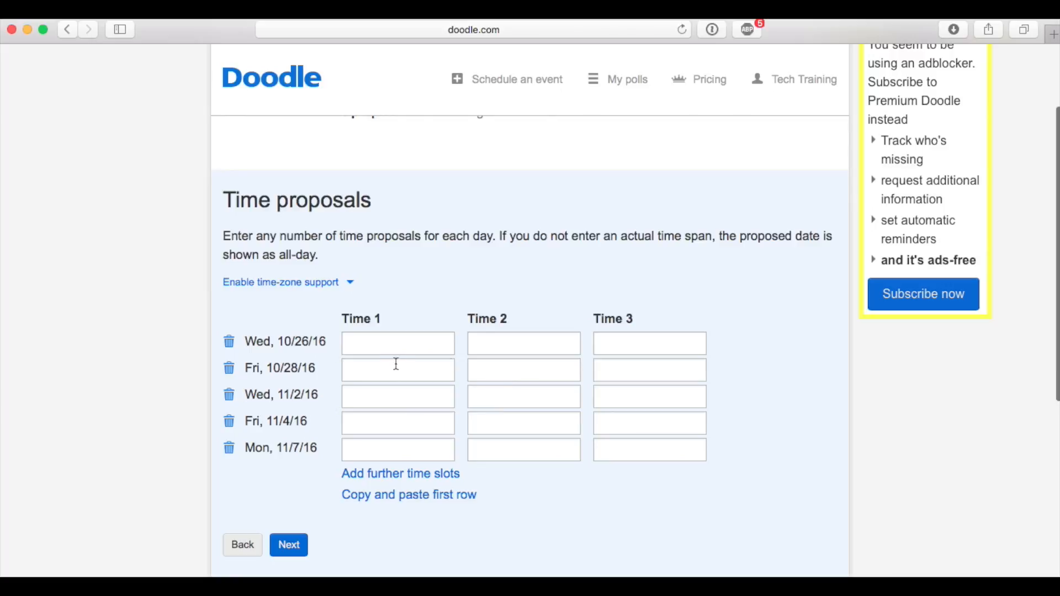
{"action": "left_click", "coordinate": [382, 348]}
{"action": "type", "text": "9"}
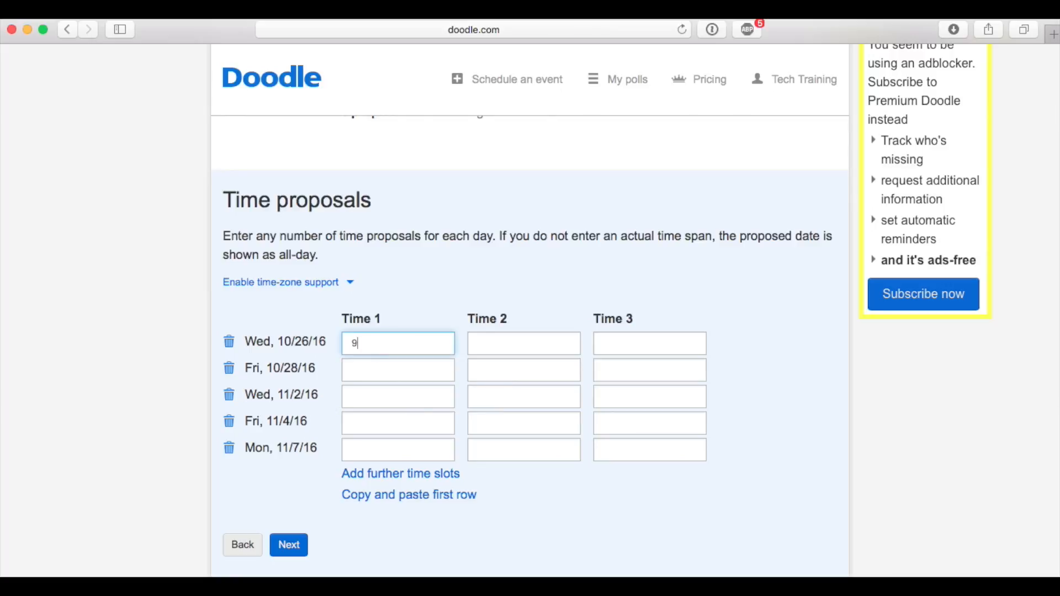
{"action": "type", "text": "am"}
{"action": "key", "text": "Tab"}
{"action": "type", "text": "11am"}
{"action": "key", "text": "Tab"}
{"action": "type", "text": "2pm"}
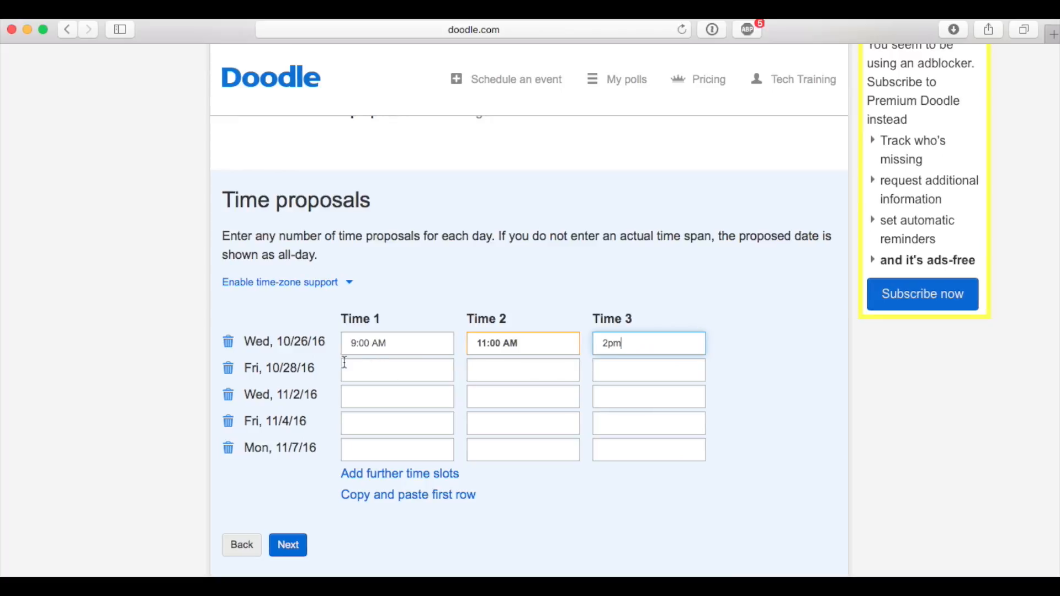
Propose times for 10/28 (3, 4, 5 PM), 11/2 (8:30, 10, 11:30 AM), 11/4 (2, 3, 4:30 PM) and 11/7 (8, 11 AM, 1 PM), and continue
{"action": "left_click", "coordinate": [362, 368]}
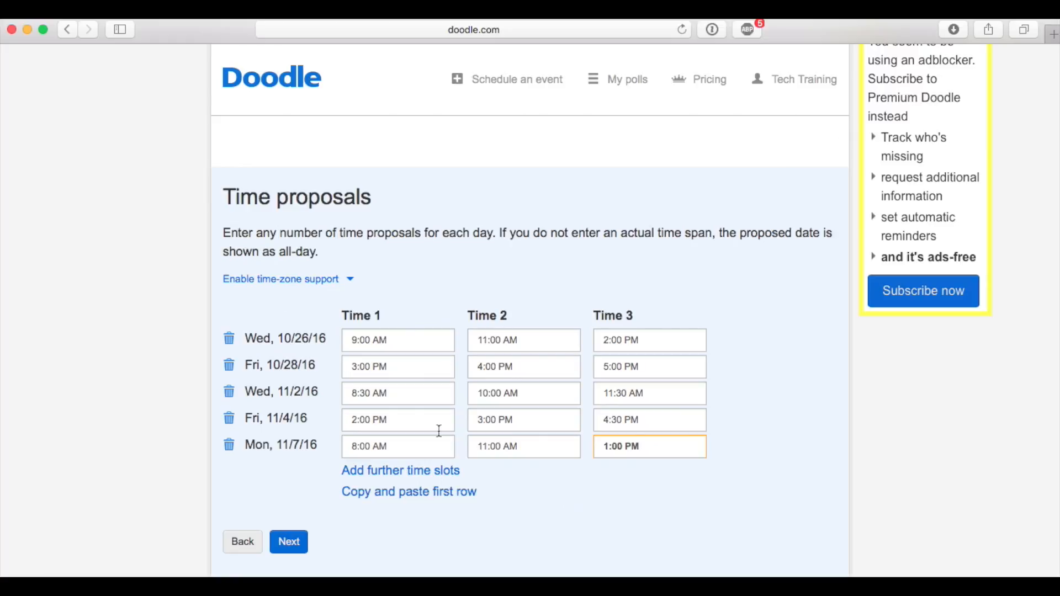
{"action": "scroll", "coordinate": [438, 546], "scroll_direction": "down", "scroll_amount": 3}
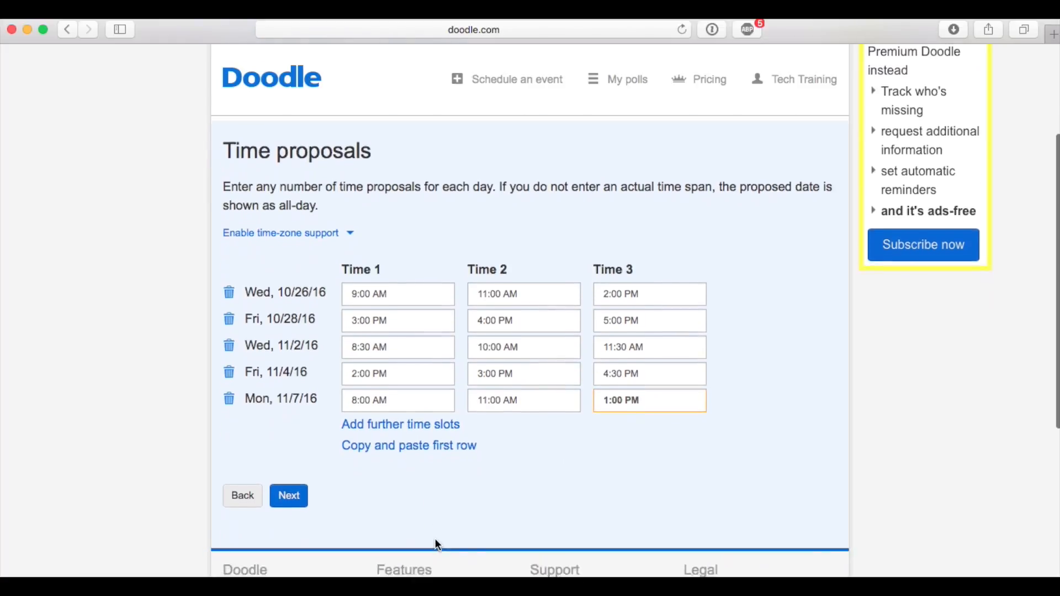
{"action": "left_click", "coordinate": [293, 487]}
Skip the optional settings to keep a basic poll, and let everyone with a link participate
{"action": "scroll", "coordinate": [473, 275], "scroll_direction": "down", "scroll_amount": 5}
{"action": "scroll", "coordinate": [480, 266], "scroll_direction": "up", "scroll_amount": 1}
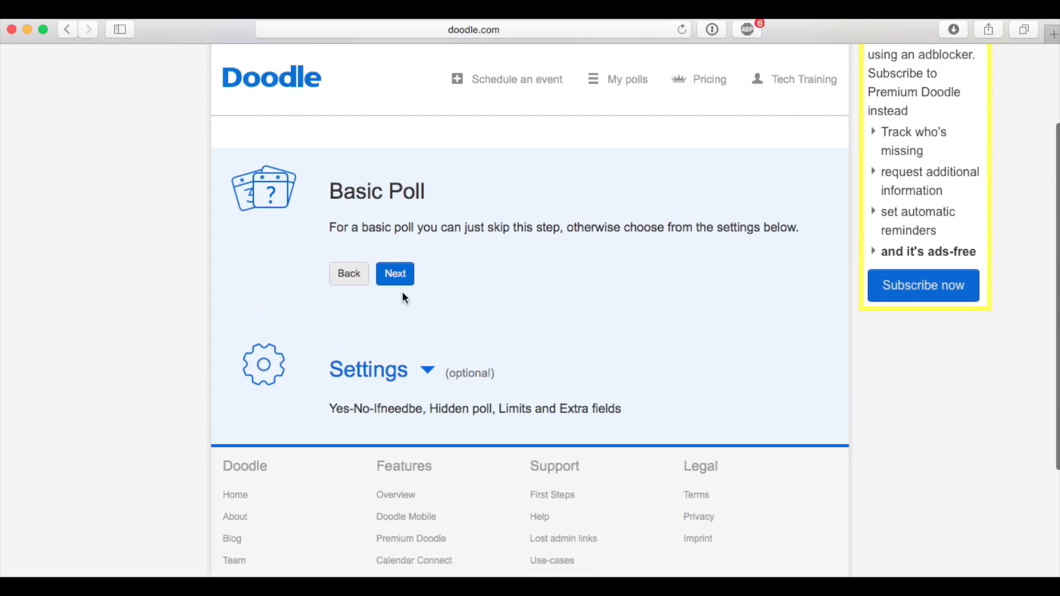
{"action": "scroll", "coordinate": [497, 320], "scroll_direction": "up", "scroll_amount": 3}
{"action": "scroll", "coordinate": [497, 320], "scroll_direction": "down", "scroll_amount": 5}
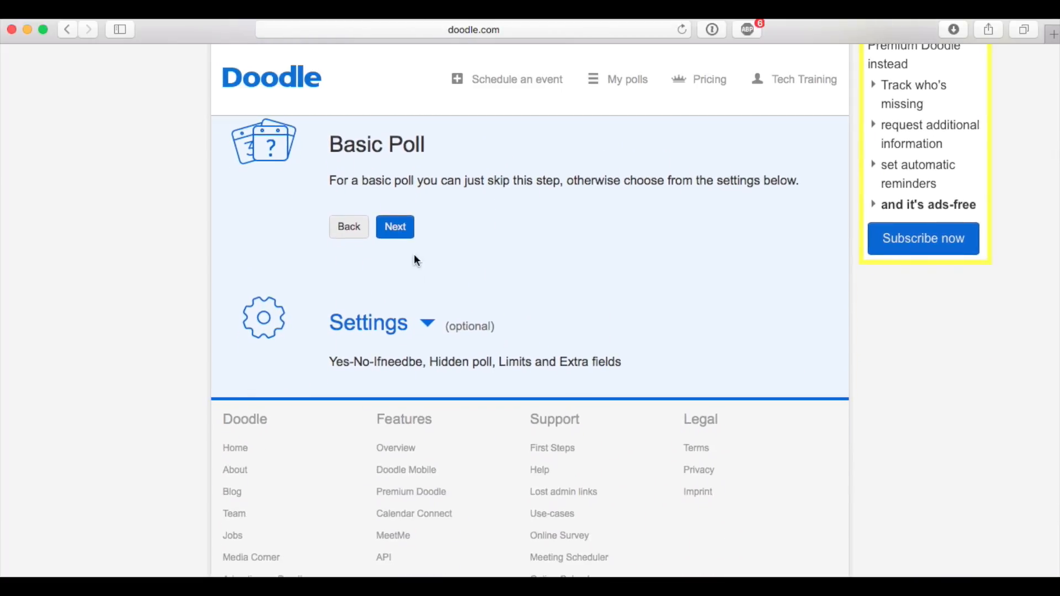
{"action": "left_click", "coordinate": [406, 234]}
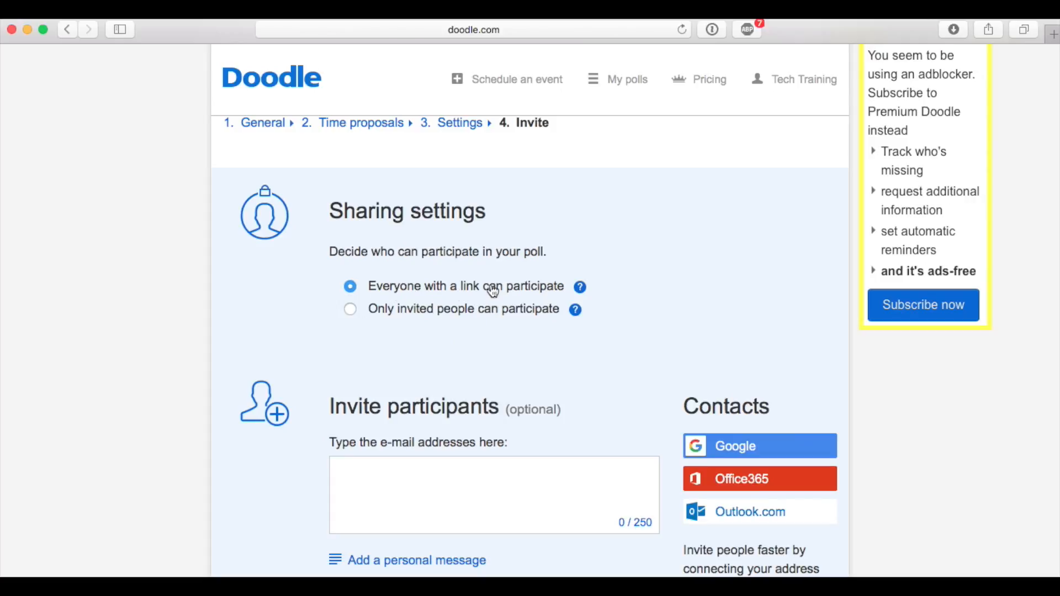
{"action": "left_click", "coordinate": [351, 309]}
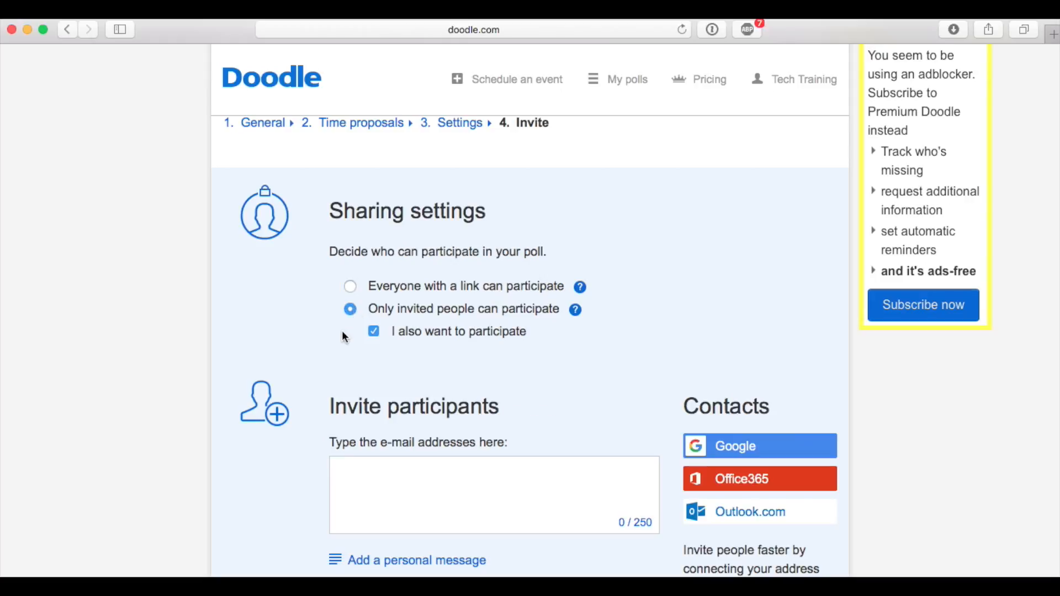
{"action": "left_click", "coordinate": [350, 287]}
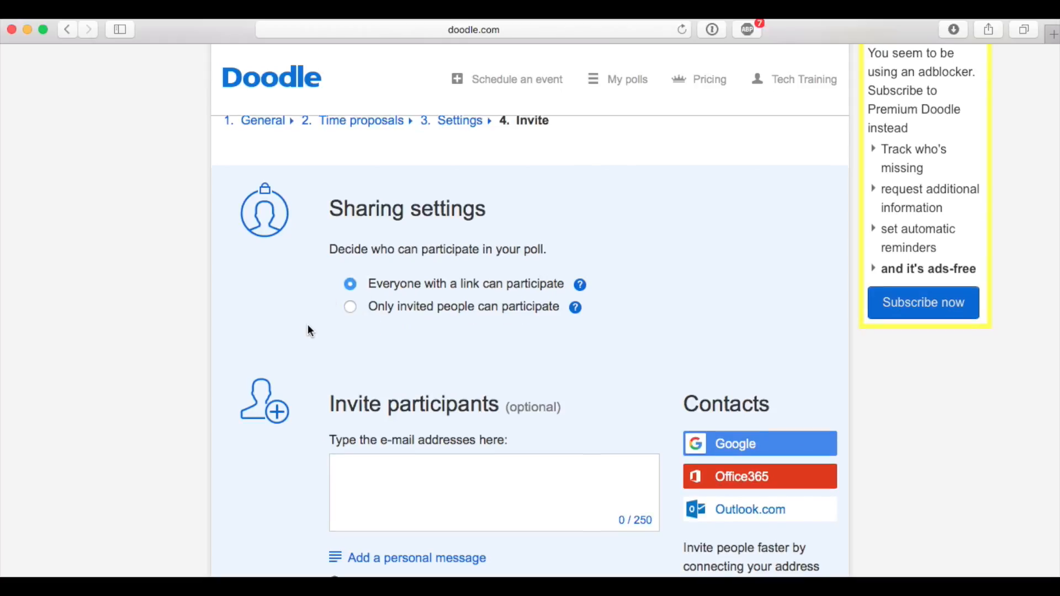
Enter the e-mail addresses of the two people to invite as poll participants
{"action": "scroll", "coordinate": [304, 325], "scroll_direction": "down", "scroll_amount": 5}
{"action": "left_click", "coordinate": [473, 316]}
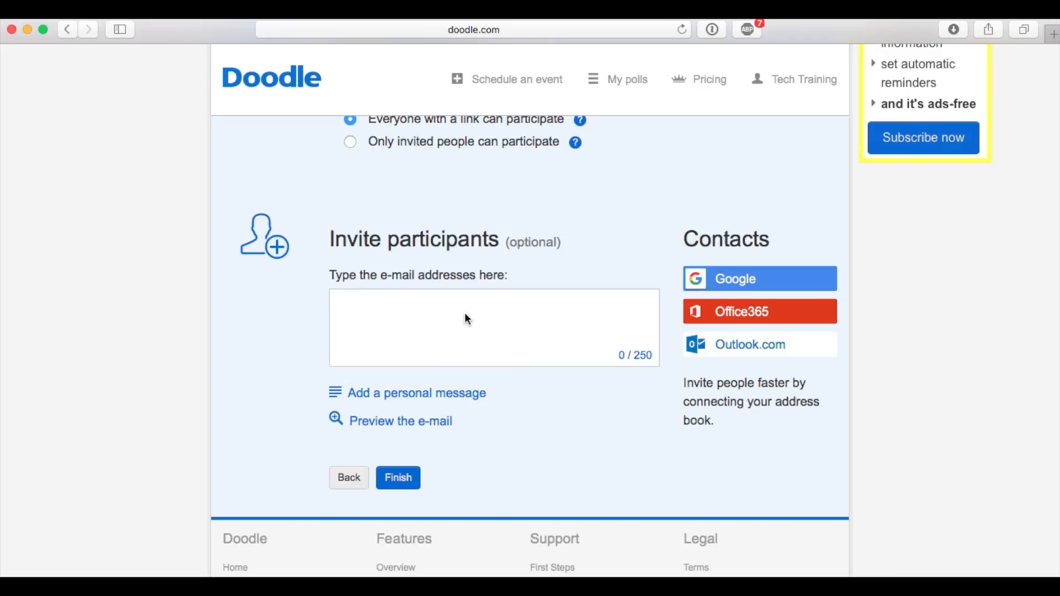
{"action": "key", "text": "Return"}
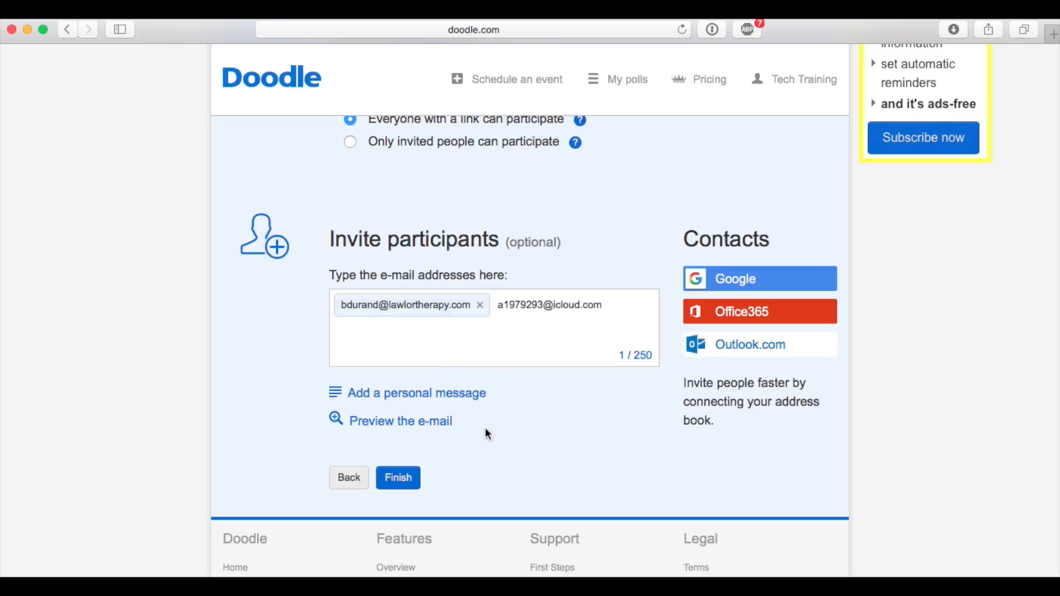
Add the personal message "We are organizing a team meeting or client A, please participate in this Doodle schedule to let us know your availability."
{"action": "left_click", "coordinate": [457, 394]}
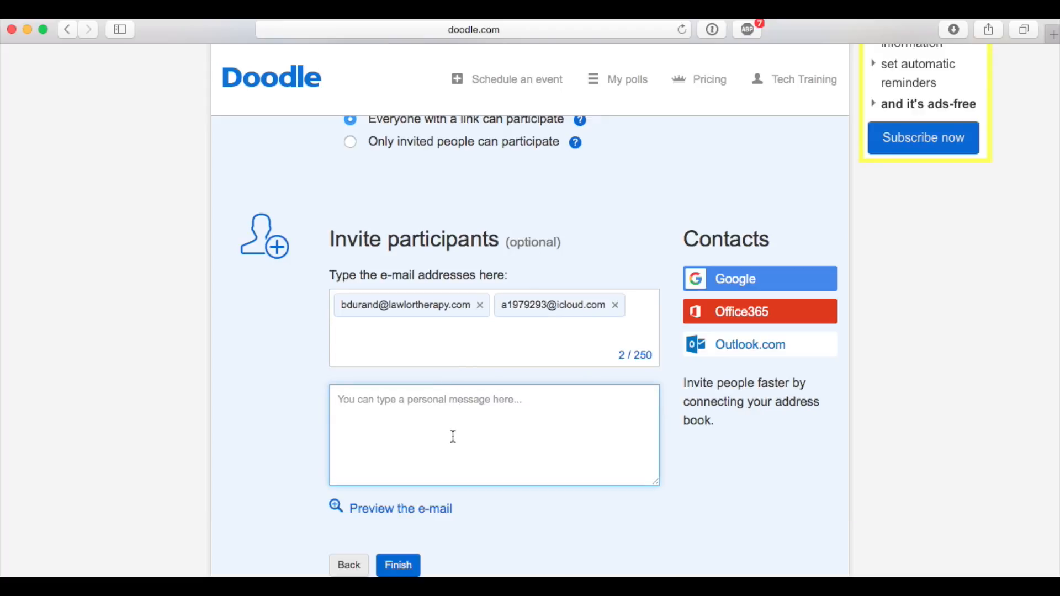
{"action": "type", "text": "We are organizing a team meeting or client A, please participate in t"}
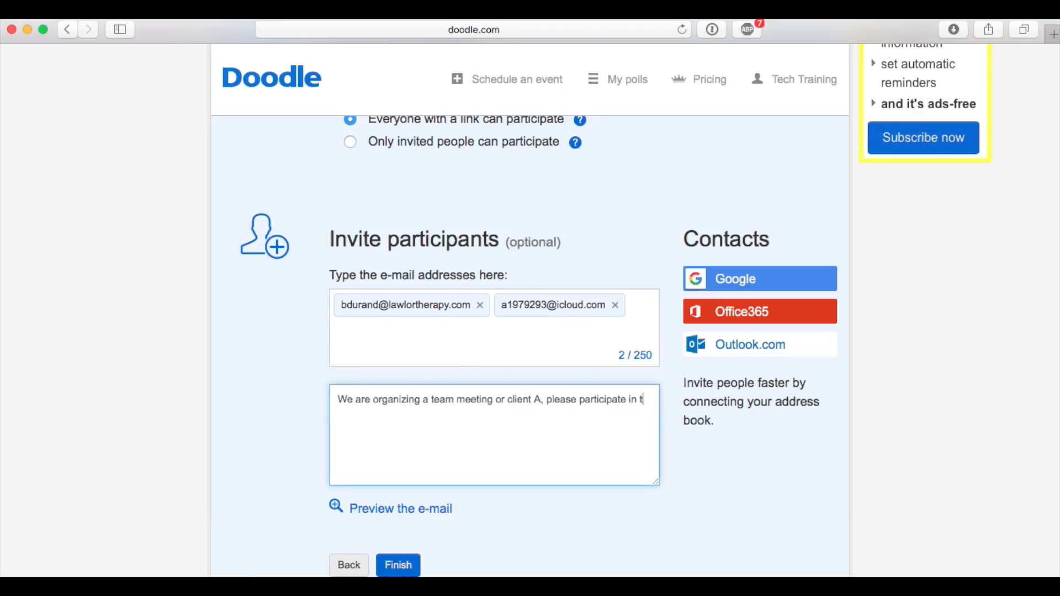
{"action": "type", "text": "his Doodle schedule to let us know your availability."}
Preview the invitation e-mail from greeting to footer, checking the subject and personal message, and close the preview
{"action": "left_click", "coordinate": [421, 509]}
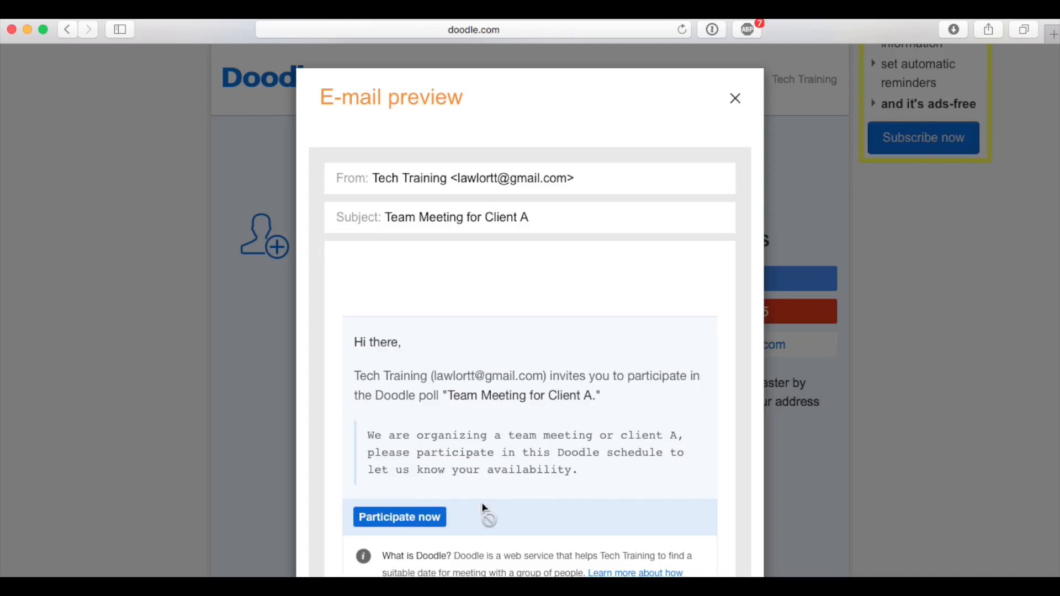
{"action": "scroll", "coordinate": [684, 415], "scroll_direction": "down", "scroll_amount": 4}
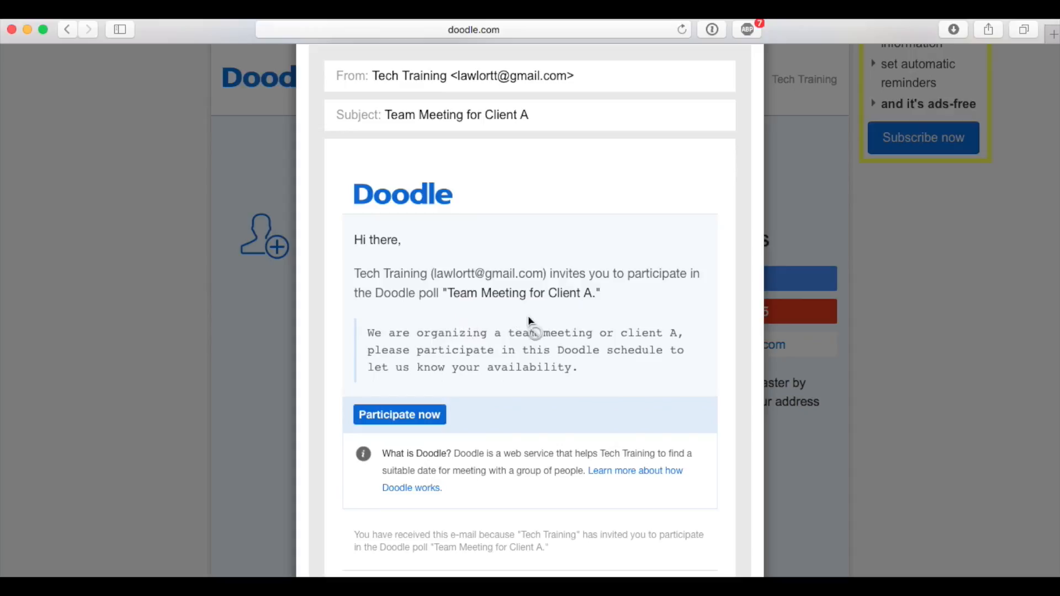
{"action": "scroll", "coordinate": [513, 350], "scroll_direction": "down", "scroll_amount": 2}
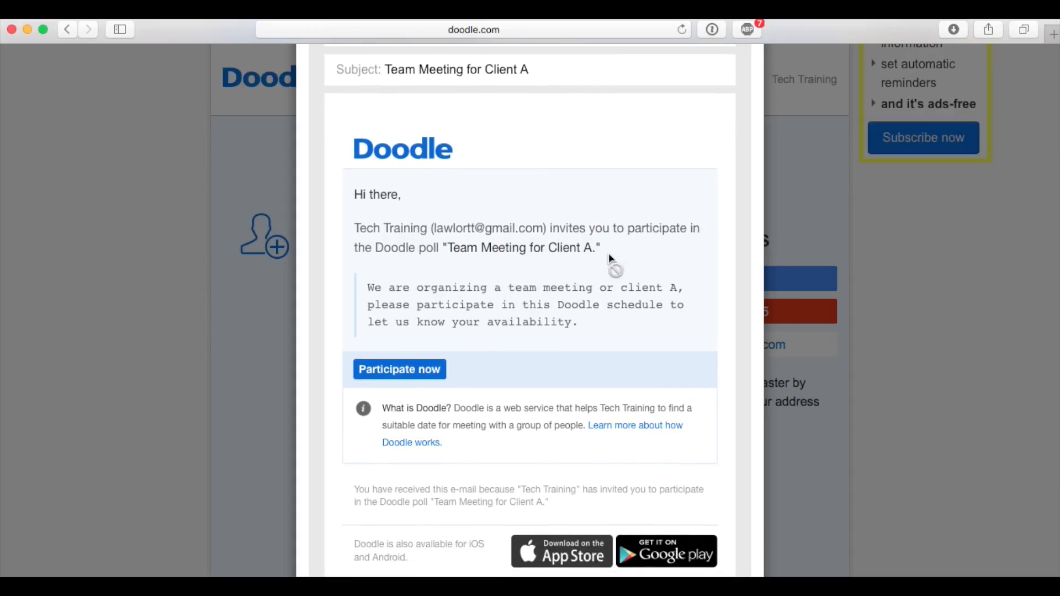
{"action": "scroll", "coordinate": [628, 276], "scroll_direction": "down", "scroll_amount": 5}
{"action": "scroll", "coordinate": [627, 276], "scroll_direction": "up", "scroll_amount": 10}
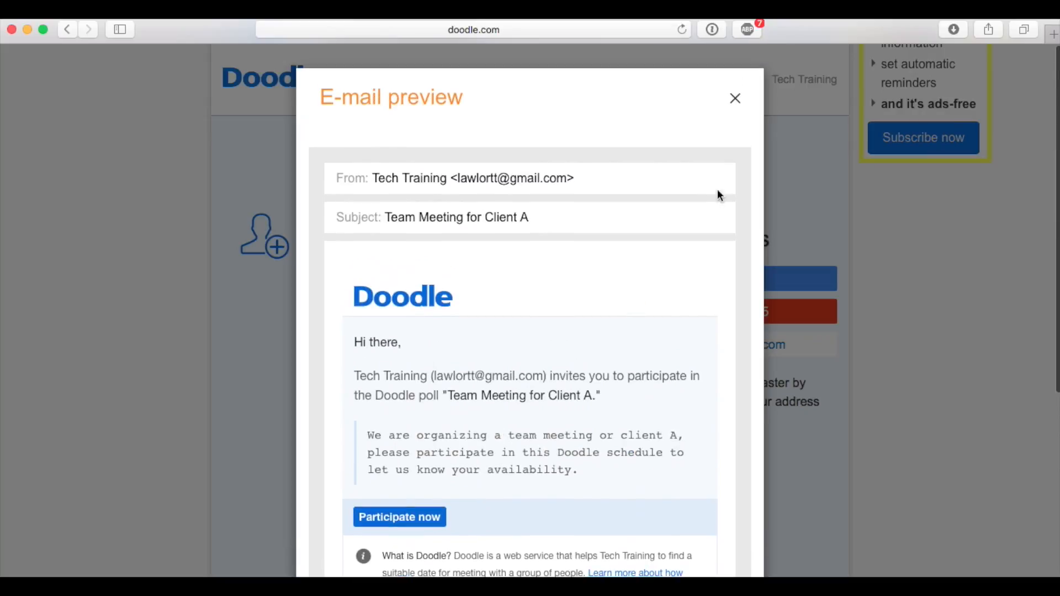
{"action": "left_click", "coordinate": [735, 99]}
Finish the poll and send it to the invited participants
{"action": "scroll", "coordinate": [635, 464], "scroll_direction": "down", "scroll_amount": 2}
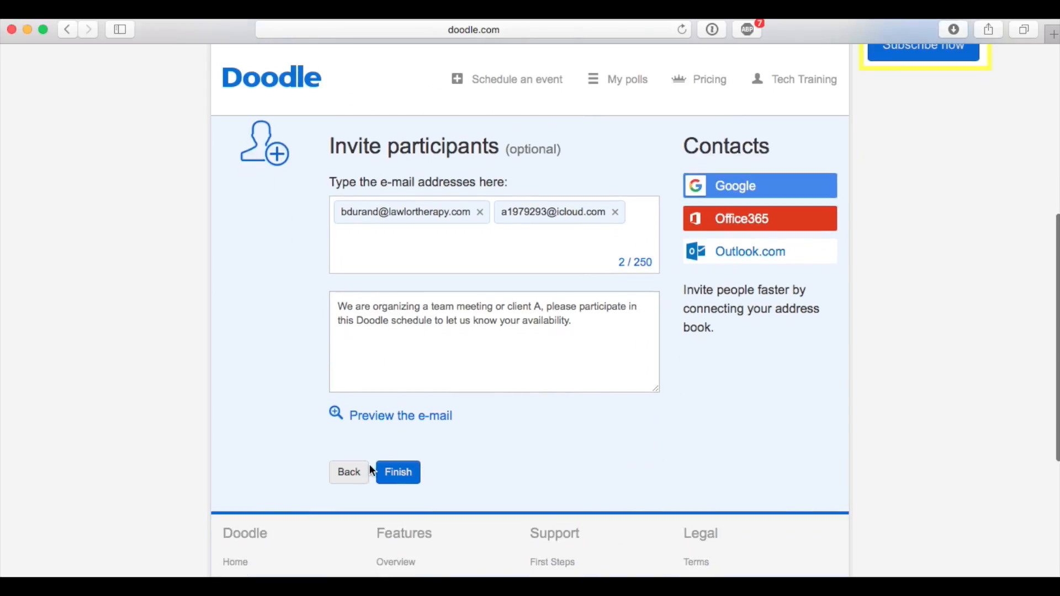
{"action": "left_click", "coordinate": [395, 472]}
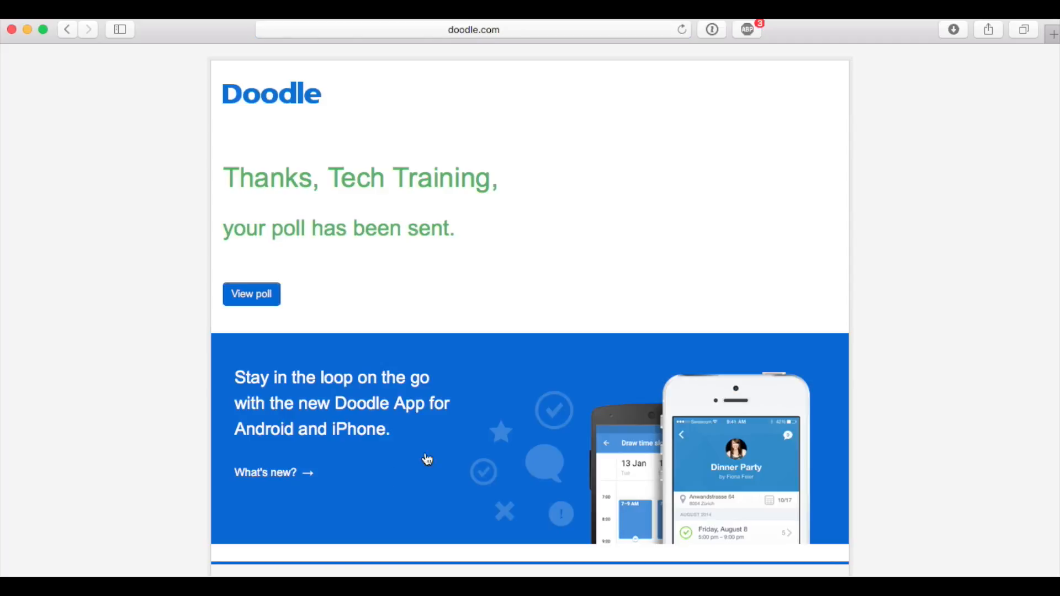
{"action": "scroll", "coordinate": [168, 323], "scroll_direction": "down", "scroll_amount": 3}
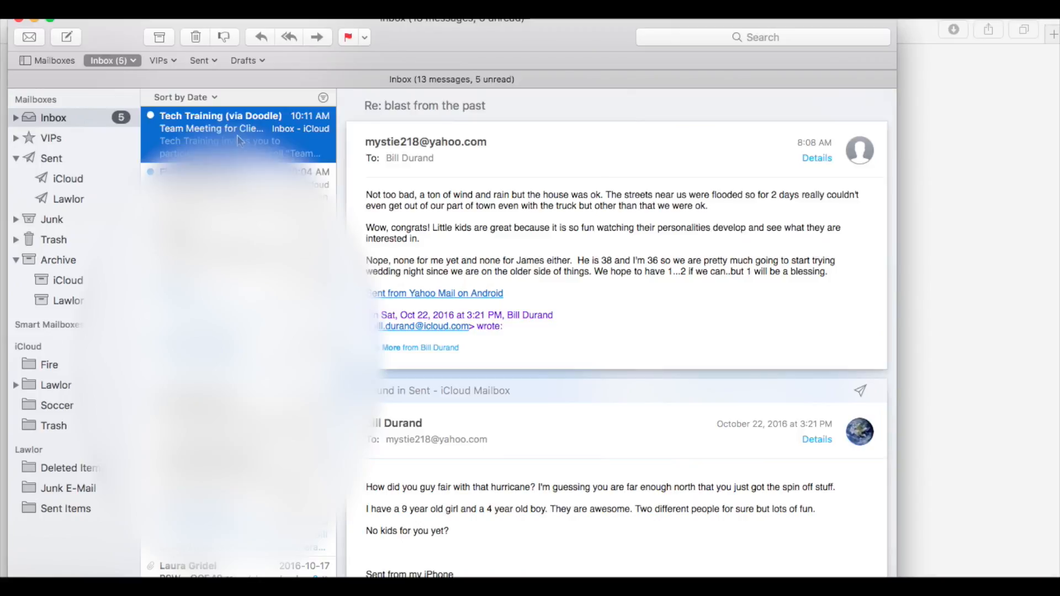
Switch to Mail, open the Doodle invitation to Team Meeting for Client A, and follow it to the poll to participate
{"action": "left_click", "coordinate": [232, 138]}
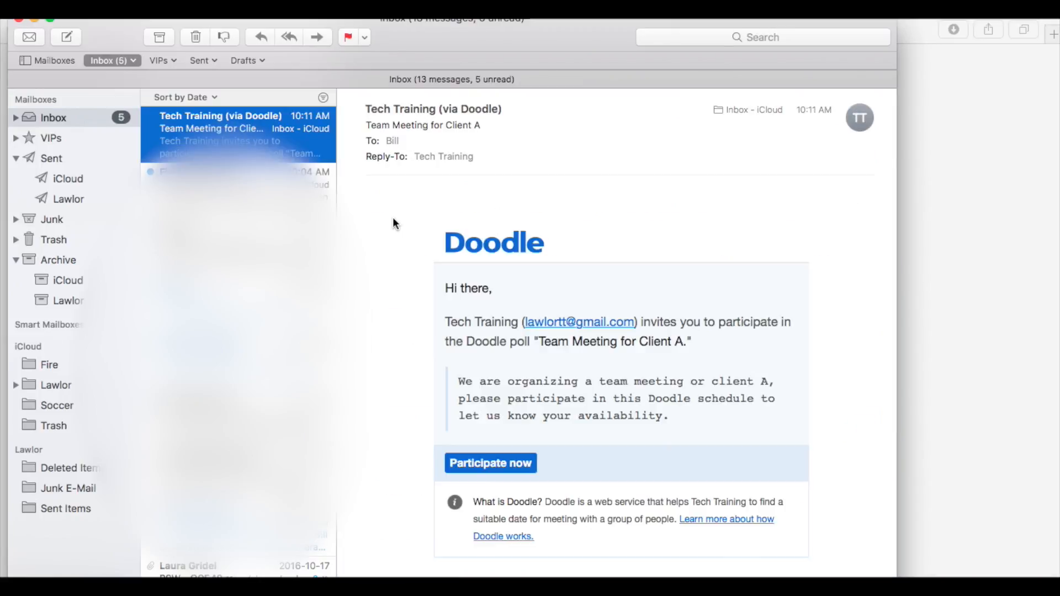
{"action": "left_click", "coordinate": [485, 469]}
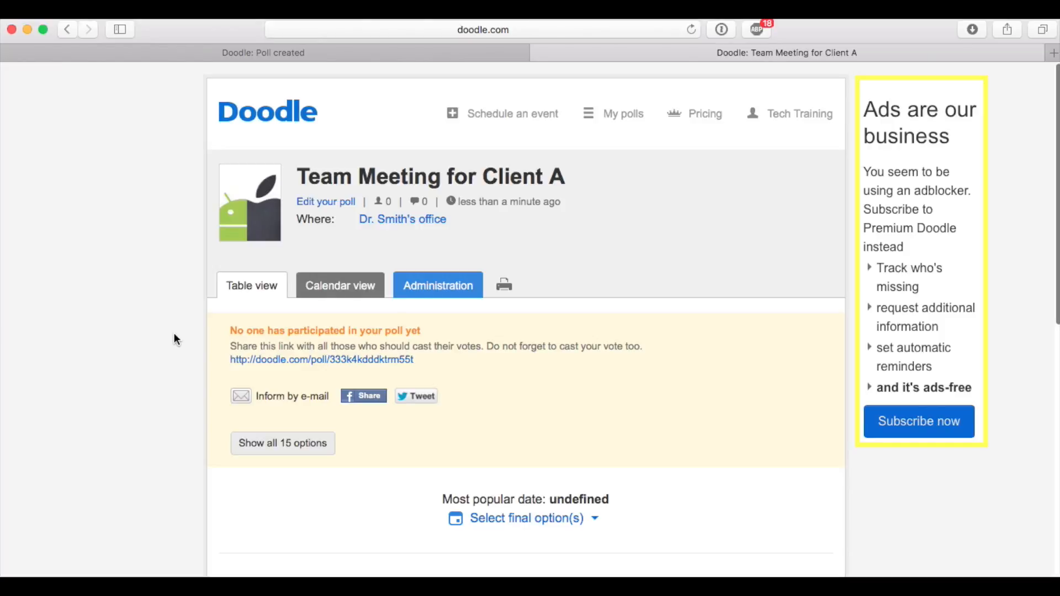
{"action": "scroll", "coordinate": [174, 334], "scroll_direction": "down", "scroll_amount": 3}
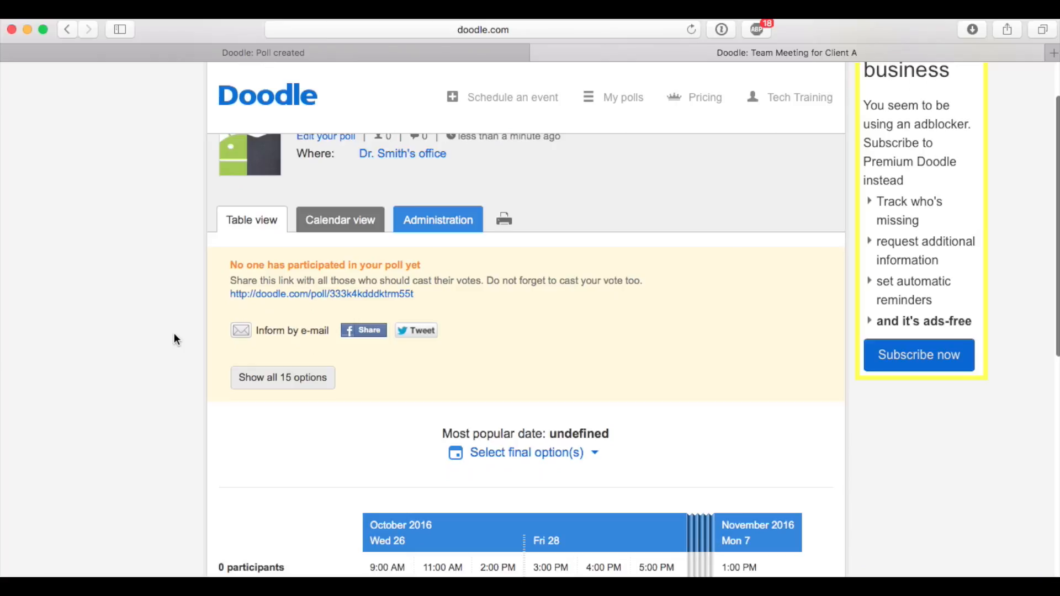
{"action": "scroll", "coordinate": [174, 333], "scroll_direction": "down", "scroll_amount": 7}
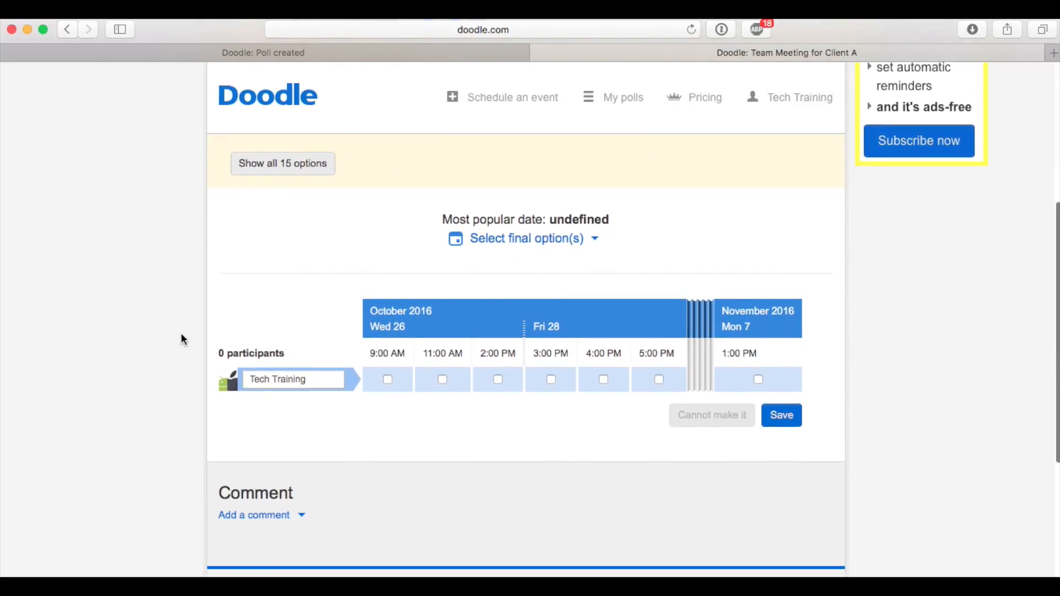
{"action": "scroll", "coordinate": [175, 334], "scroll_direction": "up", "scroll_amount": 5}
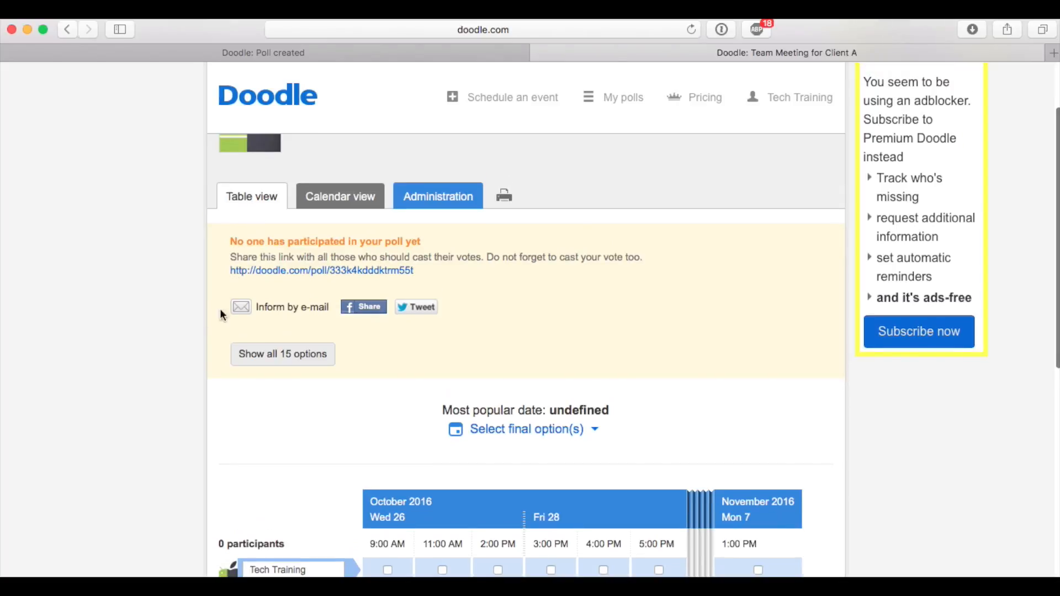
{"action": "scroll", "coordinate": [175, 491], "scroll_direction": "down", "scroll_amount": 4}
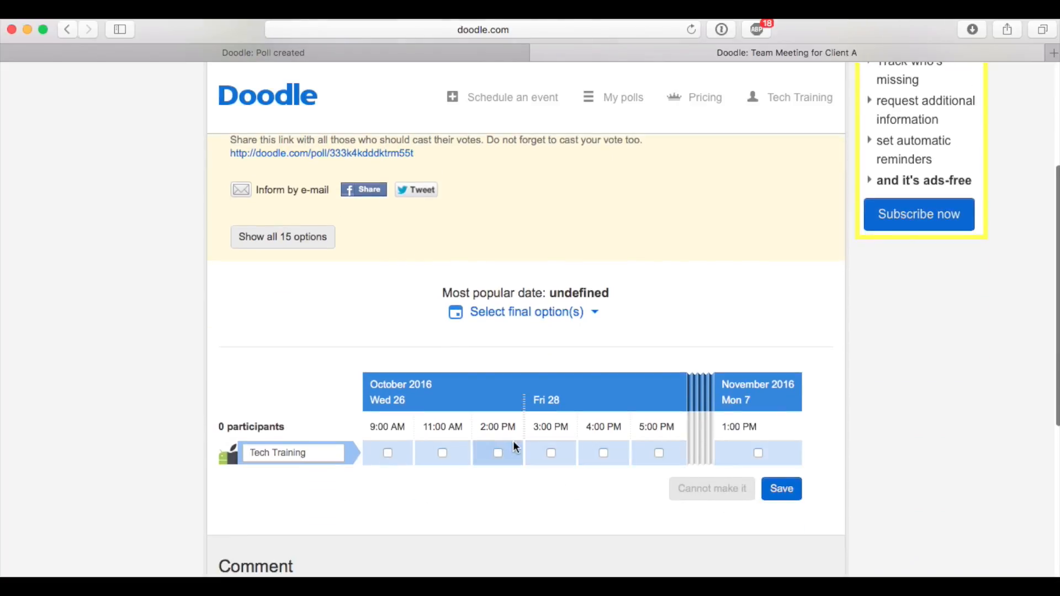
{"action": "scroll", "coordinate": [187, 393], "scroll_direction": "up", "scroll_amount": 6}
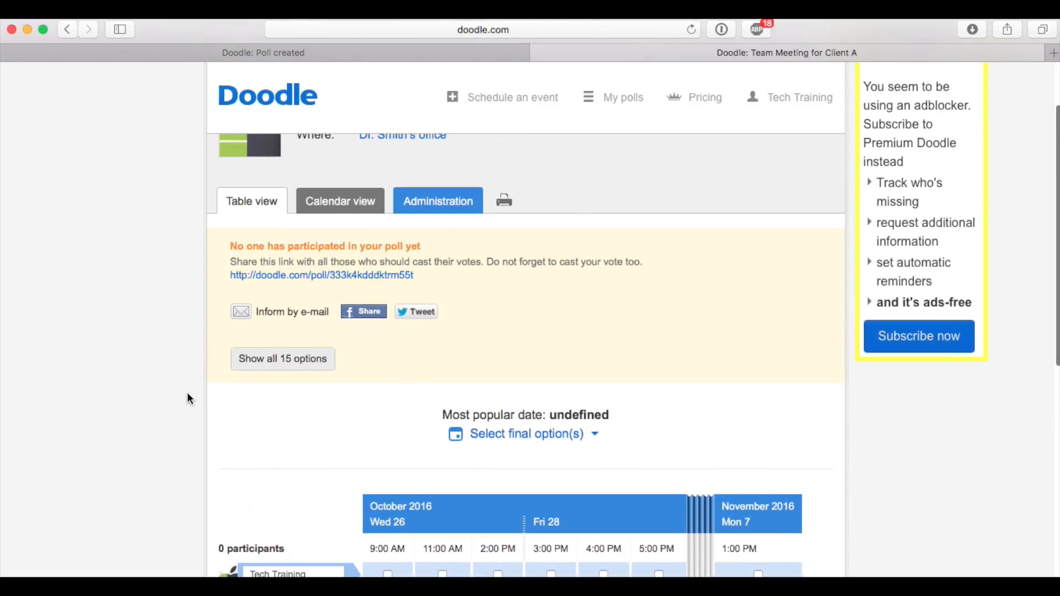
Show the poll as a calendar and examine the proposed times week by week through mid-November, ending on the week of October 30
{"action": "left_click", "coordinate": [351, 268]}
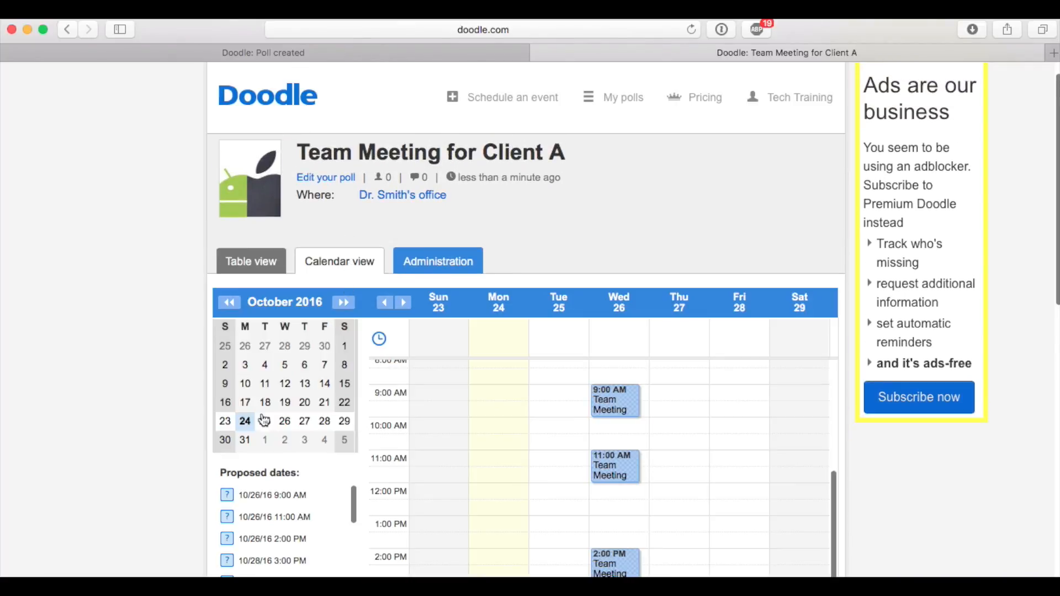
{"action": "scroll", "coordinate": [154, 450], "scroll_direction": "down", "scroll_amount": 3}
{"action": "scroll", "coordinate": [552, 439], "scroll_direction": "down", "scroll_amount": 2}
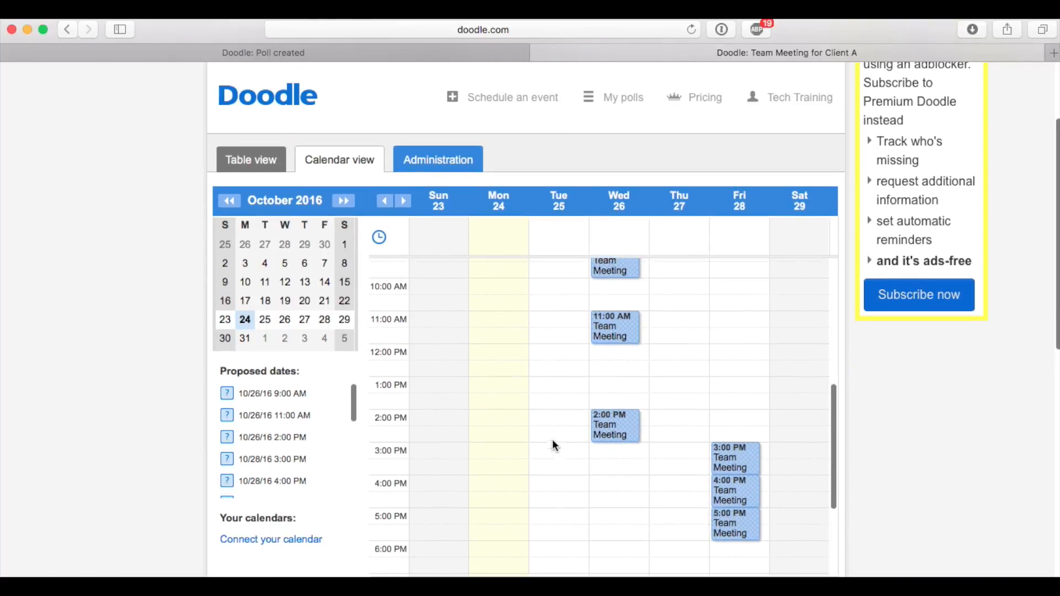
{"action": "left_click", "coordinate": [407, 205]}
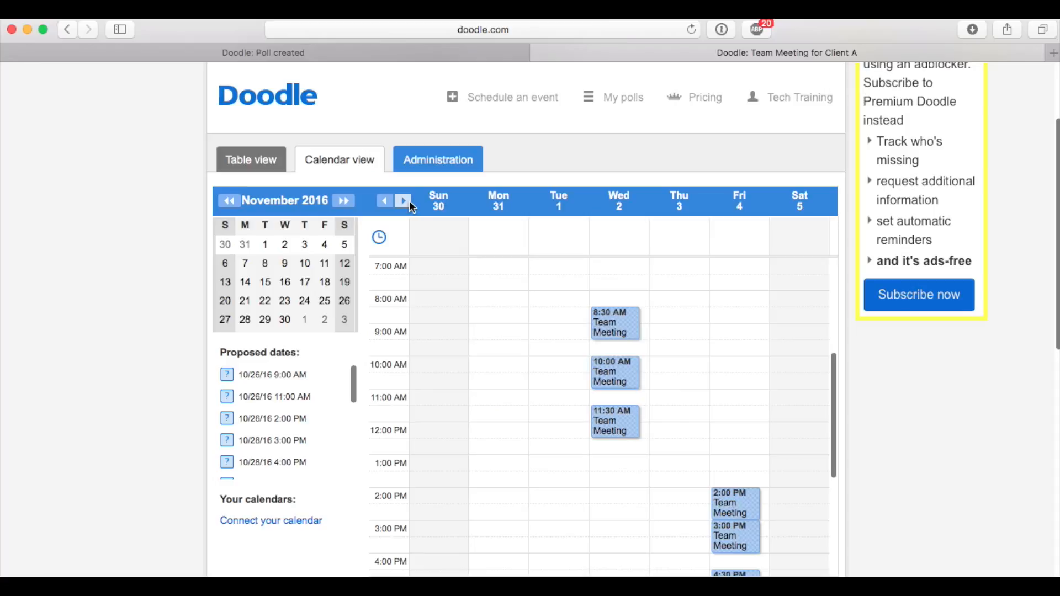
{"action": "left_click", "coordinate": [404, 201]}
{"action": "left_click", "coordinate": [404, 201]}
{"action": "left_click", "coordinate": [384, 201]}
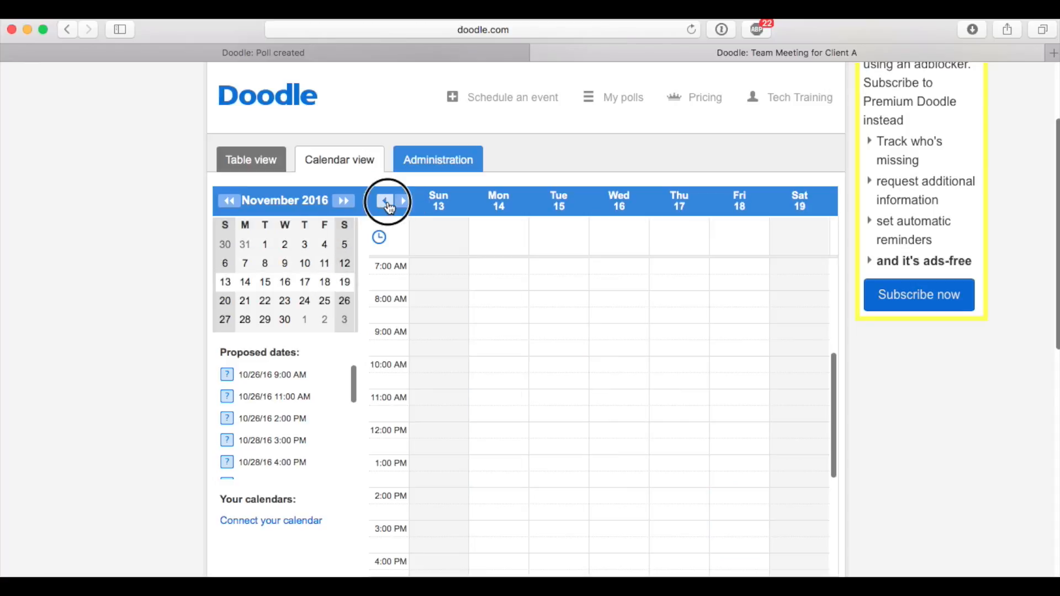
{"action": "left_click", "coordinate": [384, 201]}
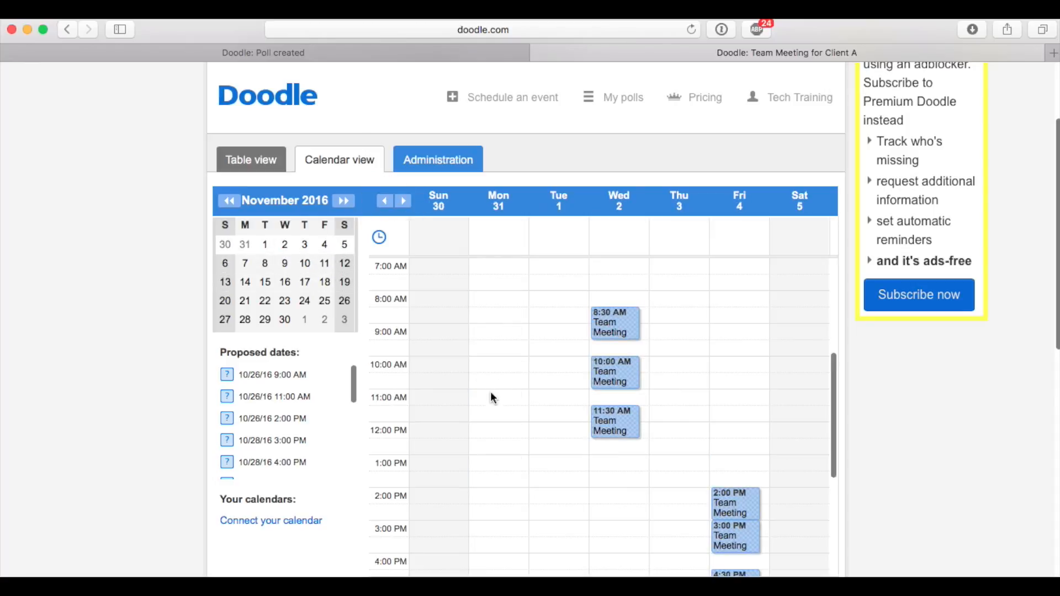
{"action": "scroll", "coordinate": [492, 395], "scroll_direction": "down", "scroll_amount": 1}
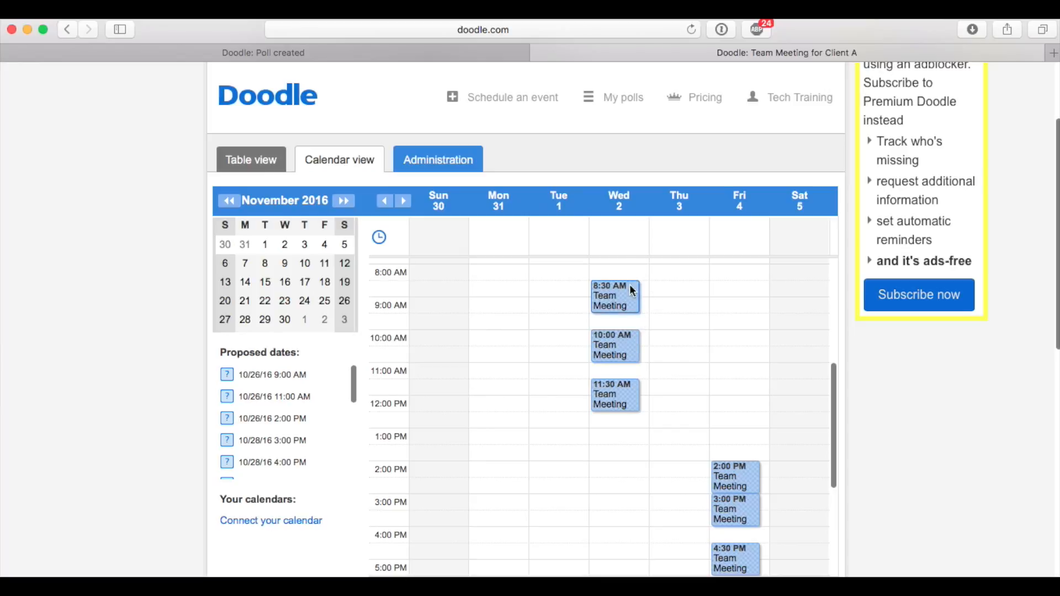
Answer No to the 8:30 AM meeting on 11/2/16, and Yes to the 10:00 AM and 11:30 AM ones
{"action": "left_click", "coordinate": [622, 301]}
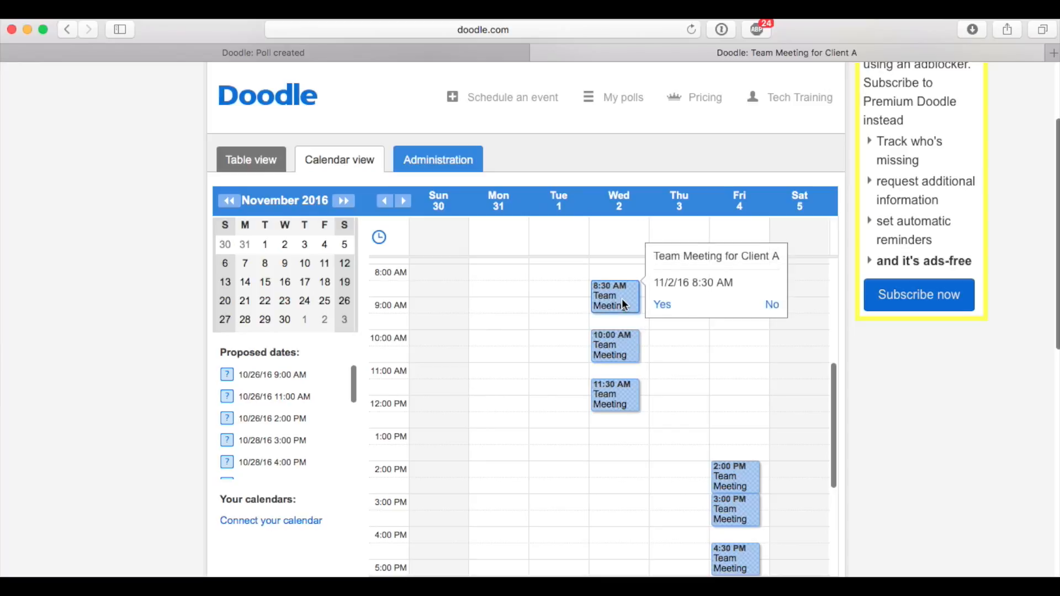
{"action": "mouse_move", "coordinate": [607, 304]}
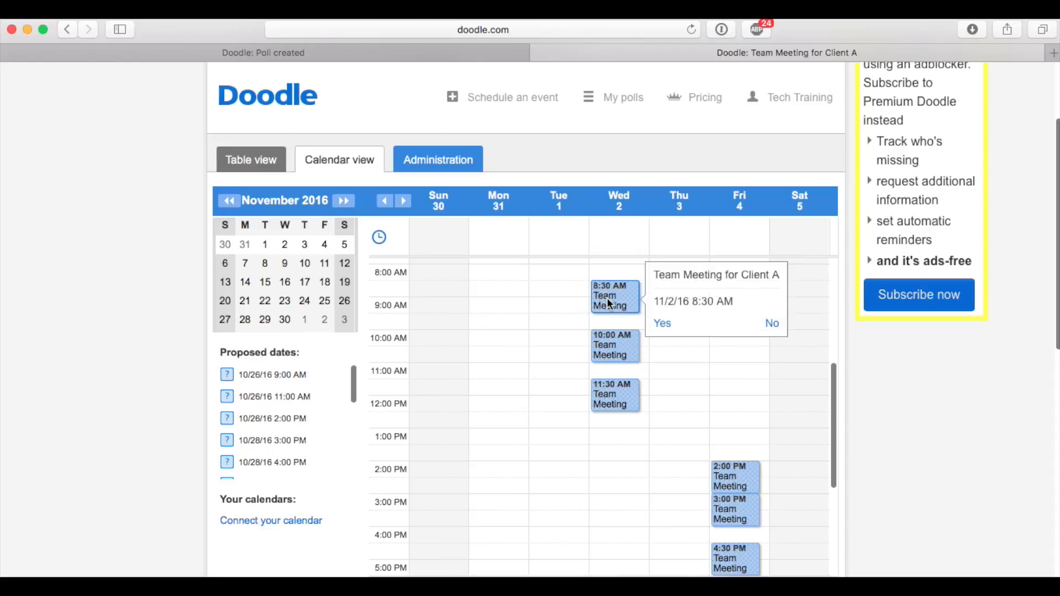
{"action": "left_click", "coordinate": [764, 325]}
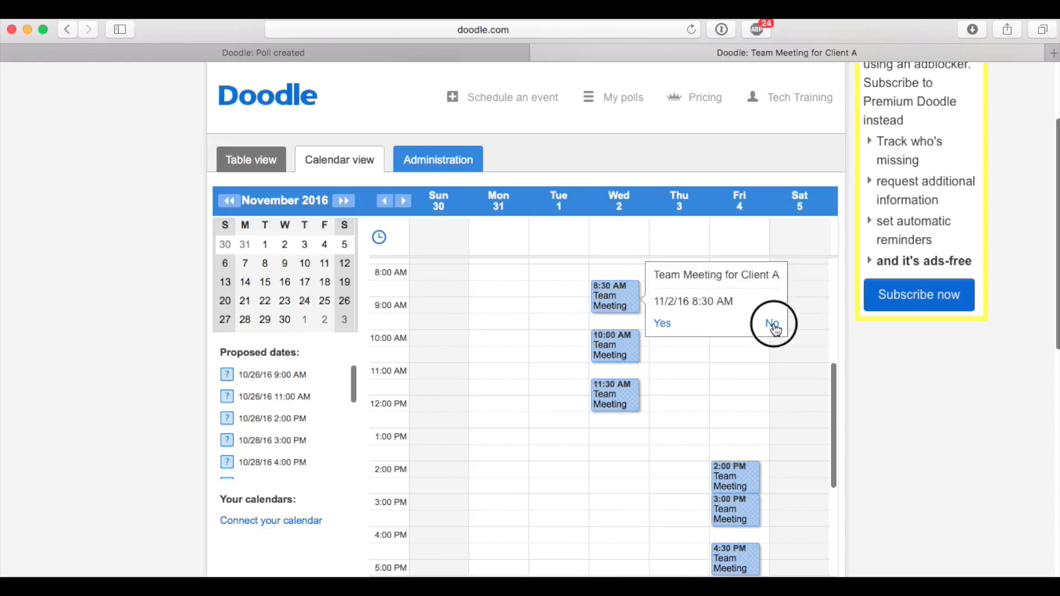
{"action": "mouse_move", "coordinate": [627, 352]}
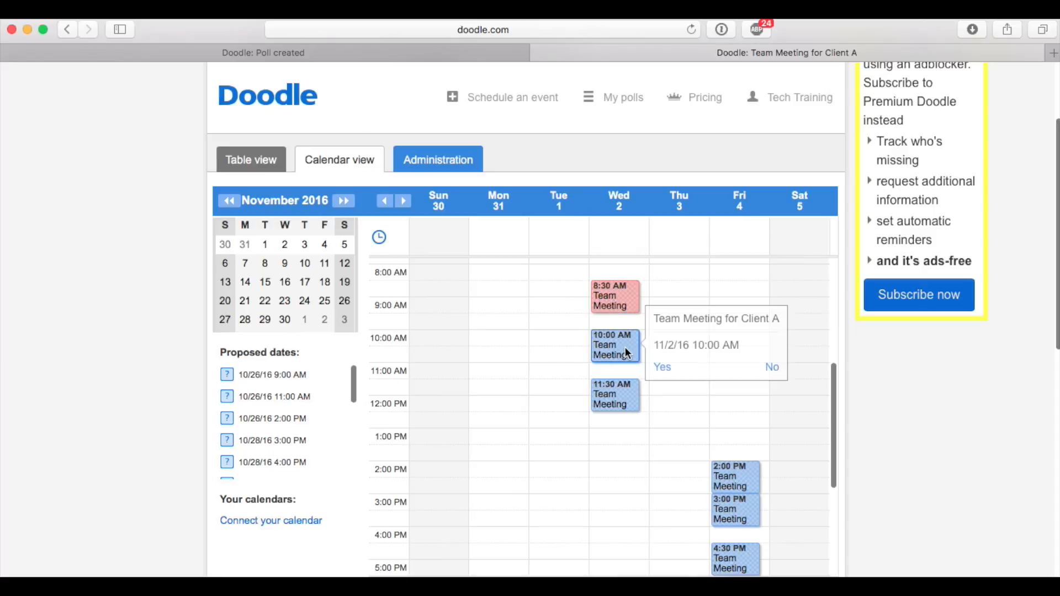
{"action": "left_click", "coordinate": [663, 368]}
{"action": "mouse_move", "coordinate": [627, 395]}
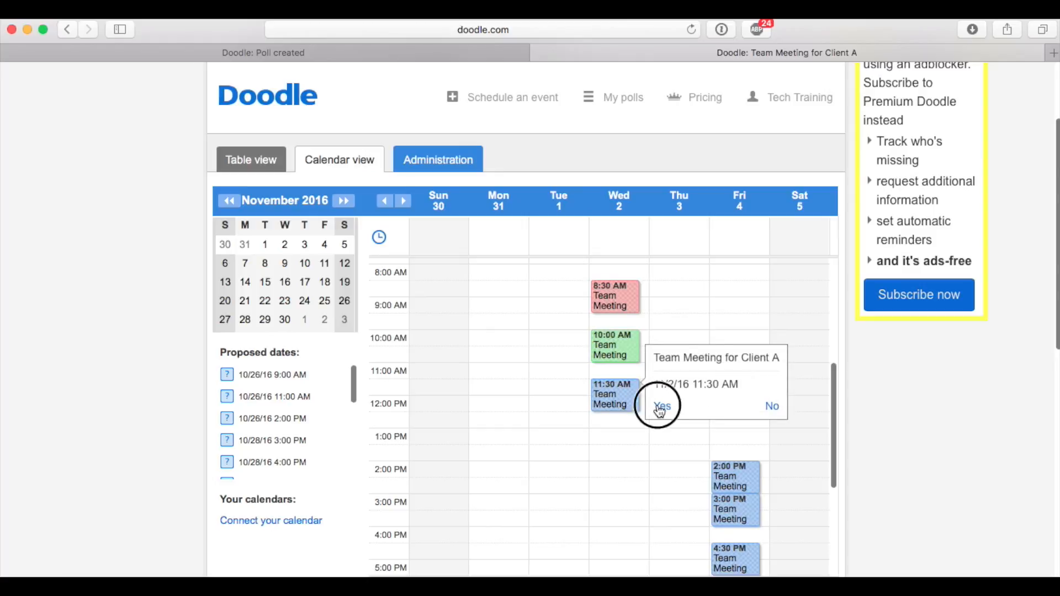
{"action": "left_click", "coordinate": [658, 406]}
{"action": "left_click_drag", "start_coordinate": [629, 455], "coordinate": [601, 449]}
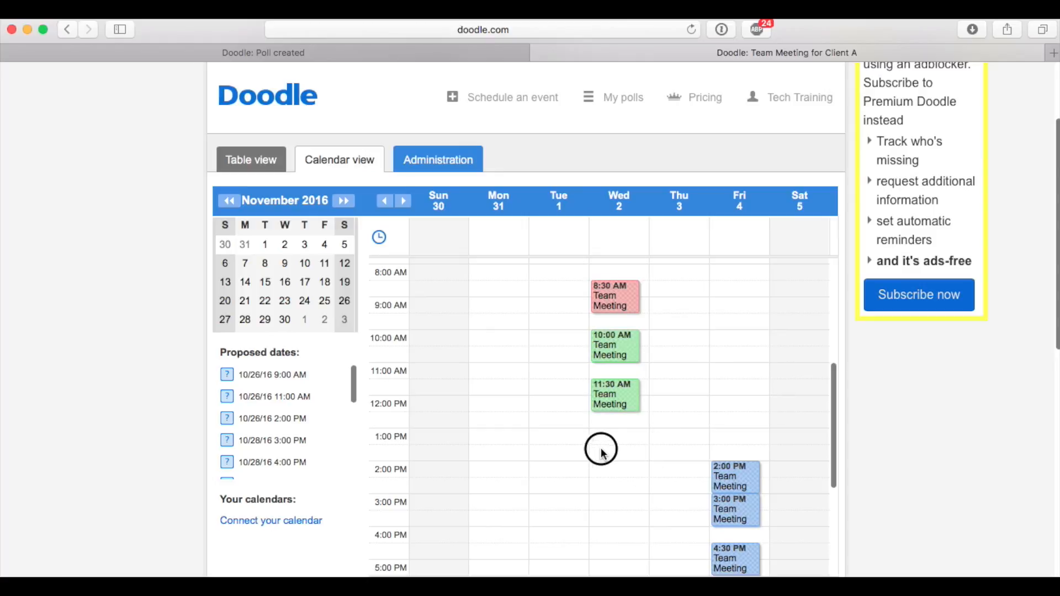
Answer No to the 2:00 PM, 3:00 PM and 4:30 PM meetings on Friday, 11/4/16
{"action": "scroll", "coordinate": [713, 442], "scroll_direction": "down", "scroll_amount": 3}
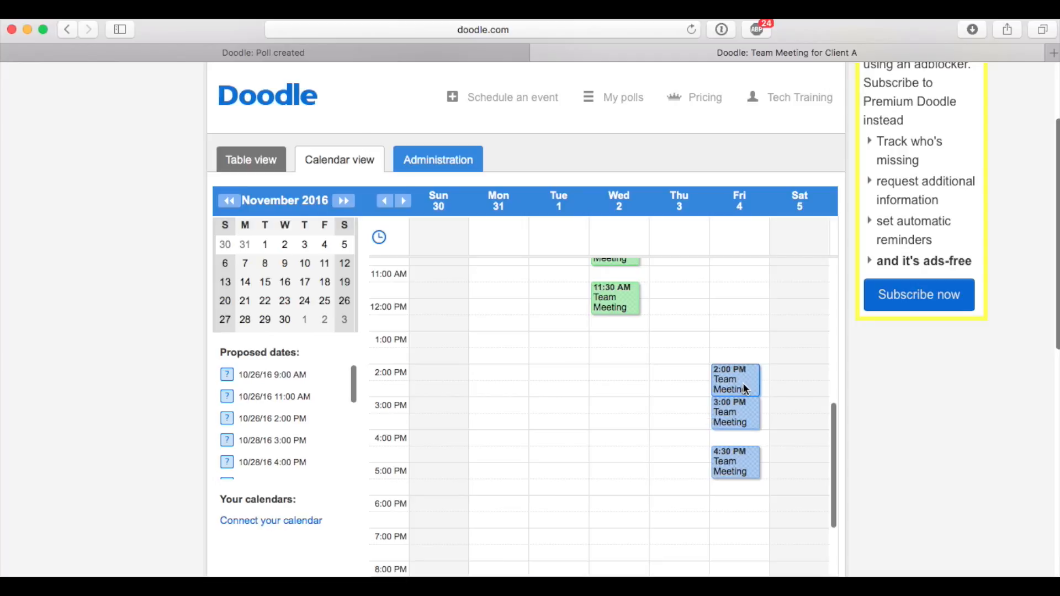
{"action": "mouse_move", "coordinate": [746, 383]}
{"action": "left_click", "coordinate": [888, 409]}
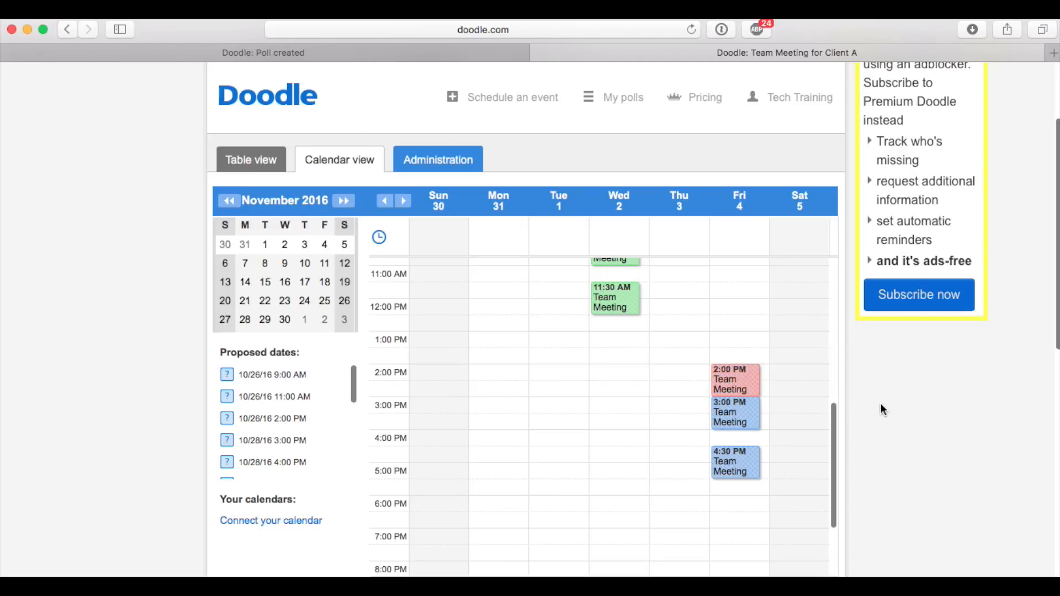
{"action": "mouse_move", "coordinate": [751, 413]}
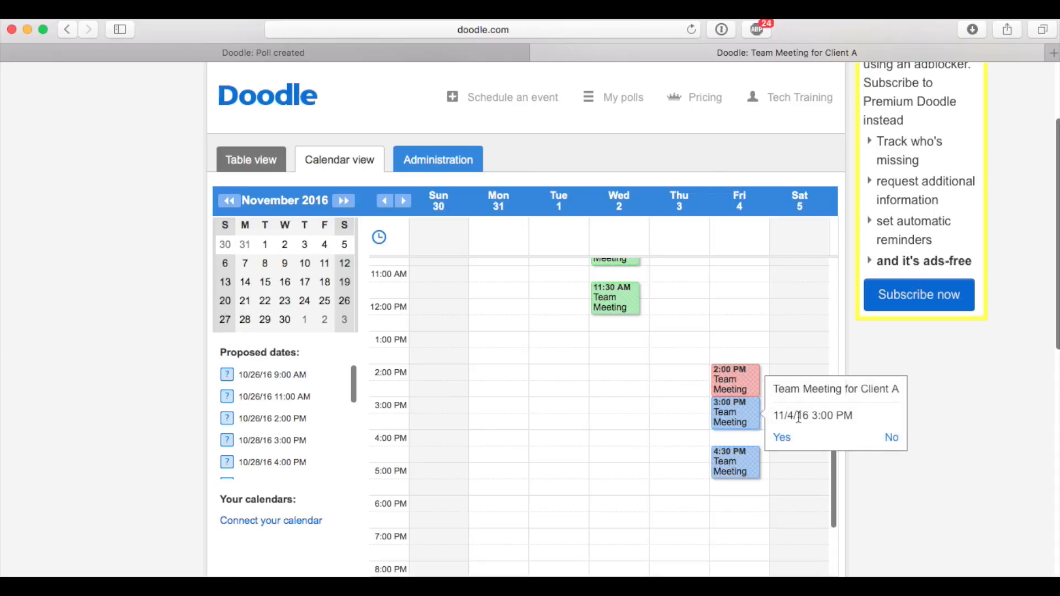
{"action": "left_click", "coordinate": [890, 435]}
{"action": "mouse_move", "coordinate": [731, 464]}
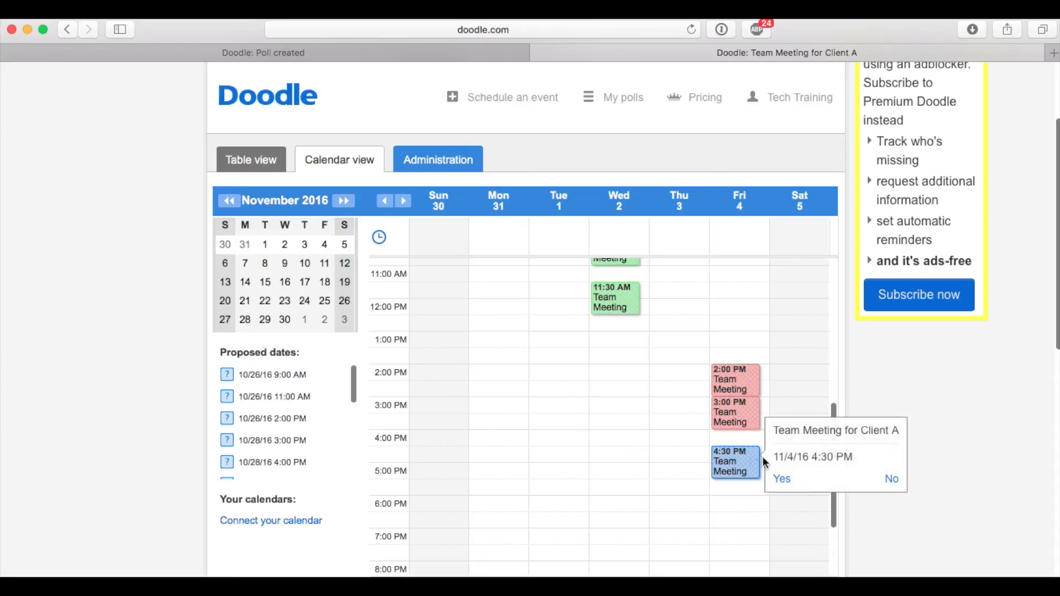
{"action": "left_click", "coordinate": [893, 479]}
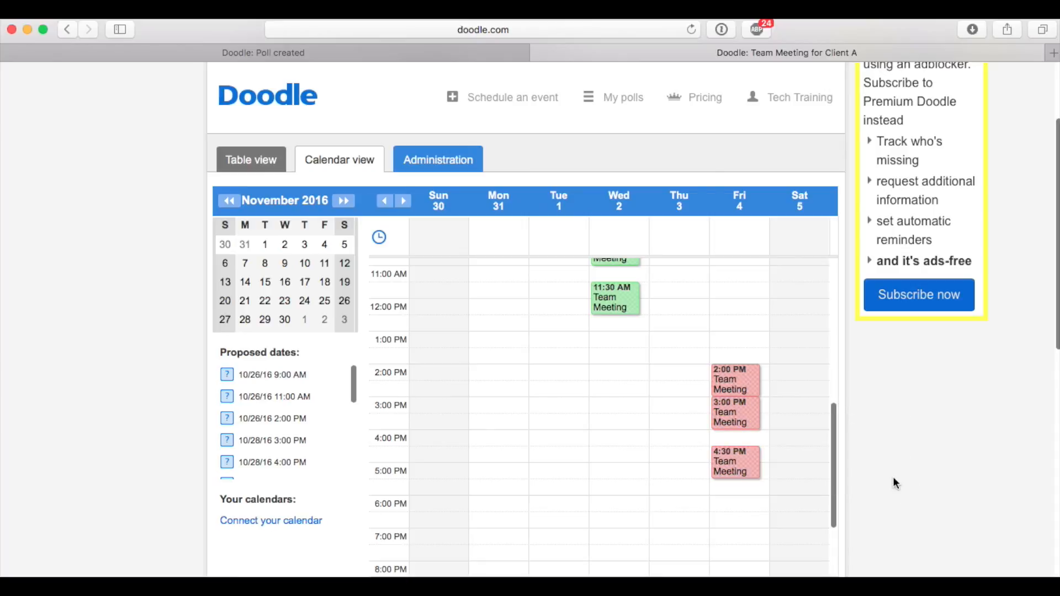
Return to the poll's table view and expand the collapsed dates between October 28 and November 7
{"action": "left_click", "coordinate": [269, 166]}
{"action": "scroll", "coordinate": [561, 393], "scroll_direction": "down", "scroll_amount": 2}
{"action": "scroll", "coordinate": [559, 386], "scroll_direction": "down", "scroll_amount": 1}
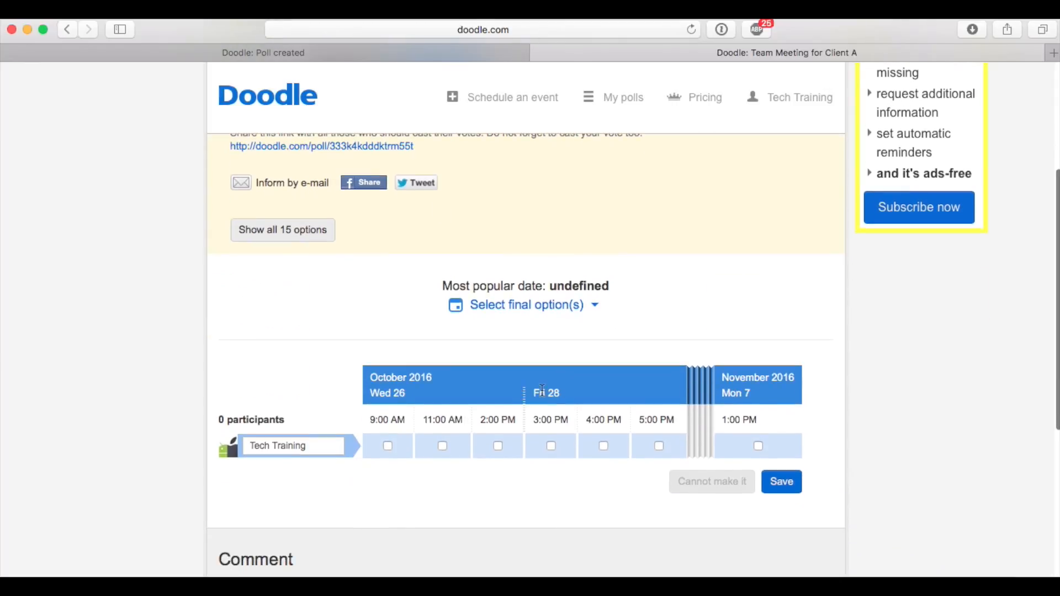
{"action": "scroll", "coordinate": [511, 470], "scroll_direction": "down", "scroll_amount": 3}
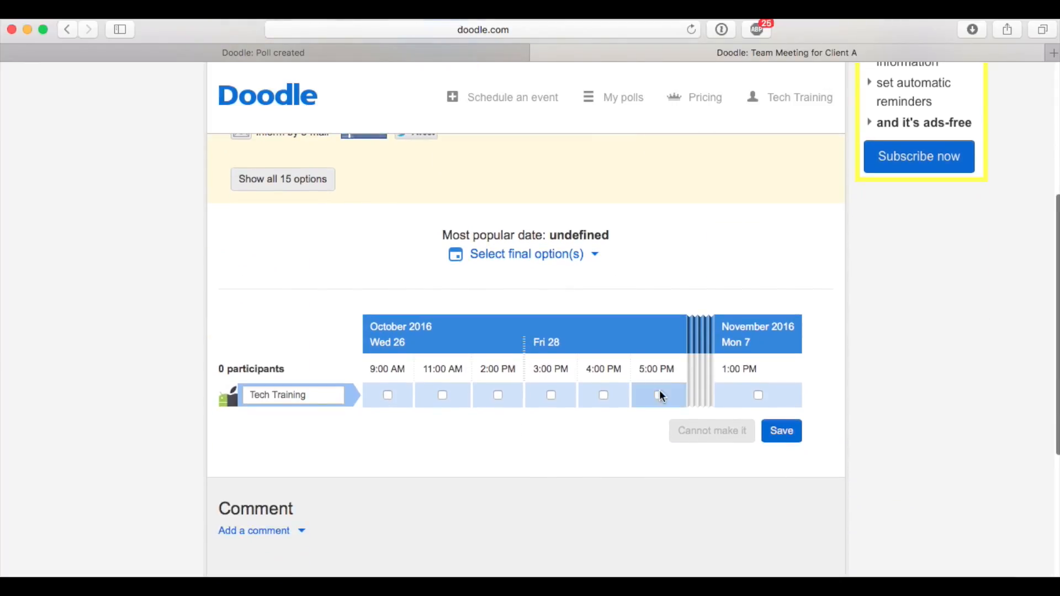
{"action": "left_click", "coordinate": [695, 349]}
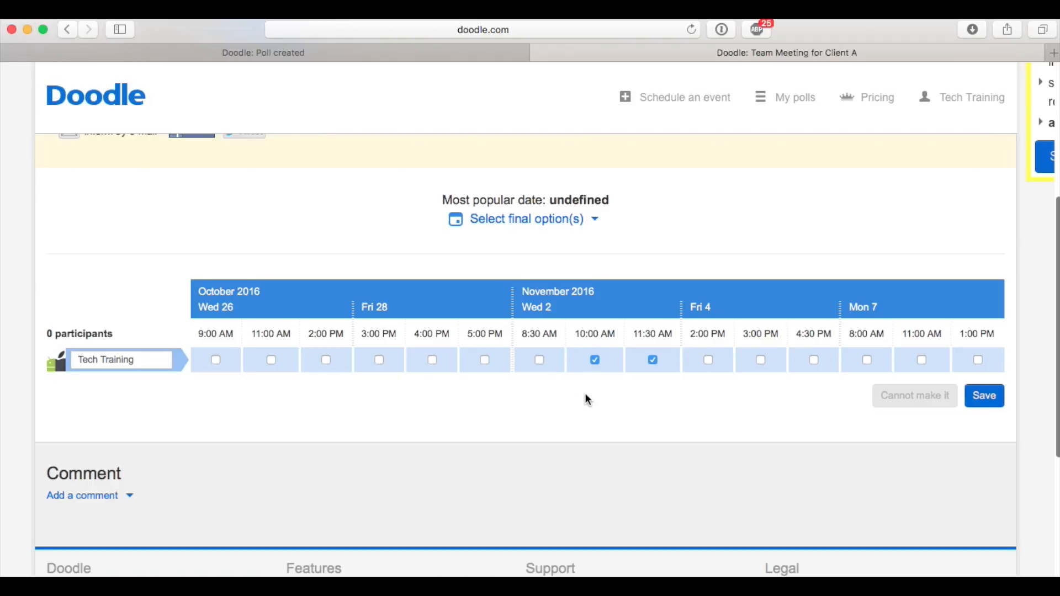
Mark 11:00 AM on Monday, November 7 as available in the poll table and save the participant's answers
{"action": "scroll", "coordinate": [587, 399], "scroll_direction": "right", "scroll_amount": 3}
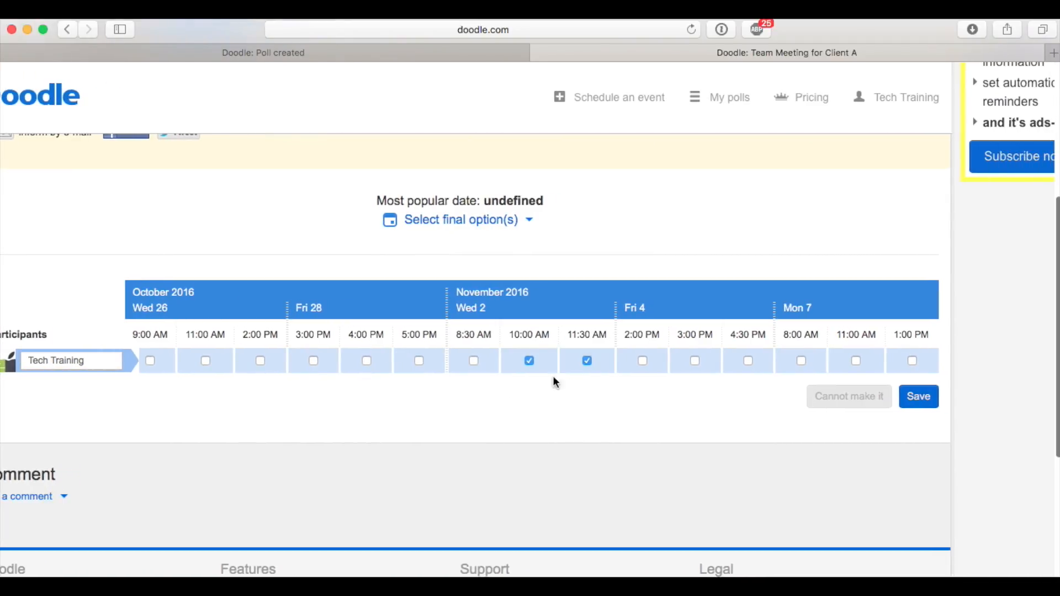
{"action": "scroll", "coordinate": [552, 398], "scroll_direction": "down", "scroll_amount": 4}
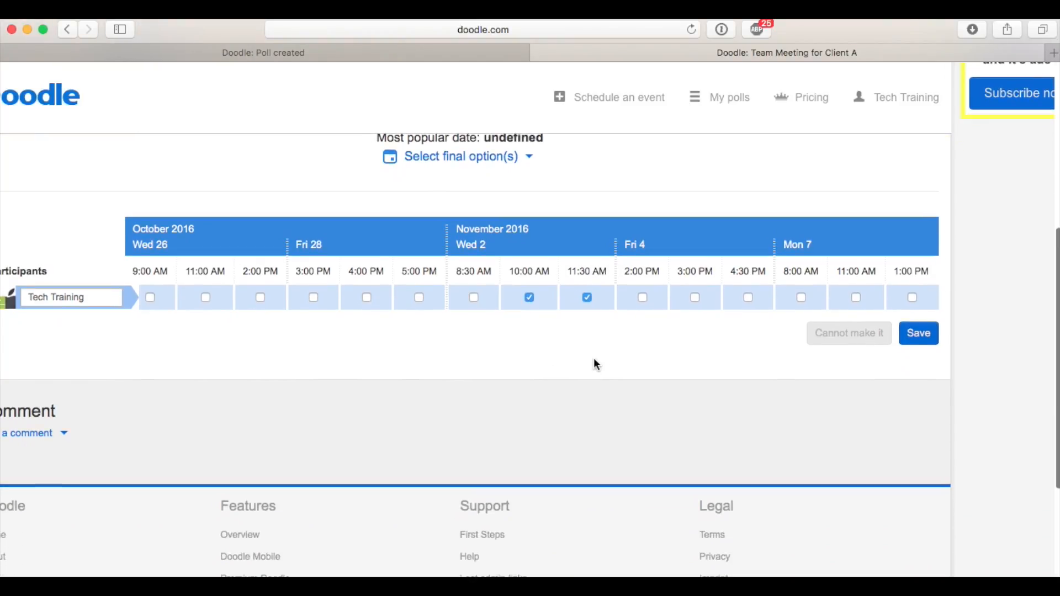
{"action": "scroll", "coordinate": [595, 362], "scroll_direction": "right", "scroll_amount": 2}
{"action": "scroll", "coordinate": [595, 362], "scroll_direction": "left", "scroll_amount": 5}
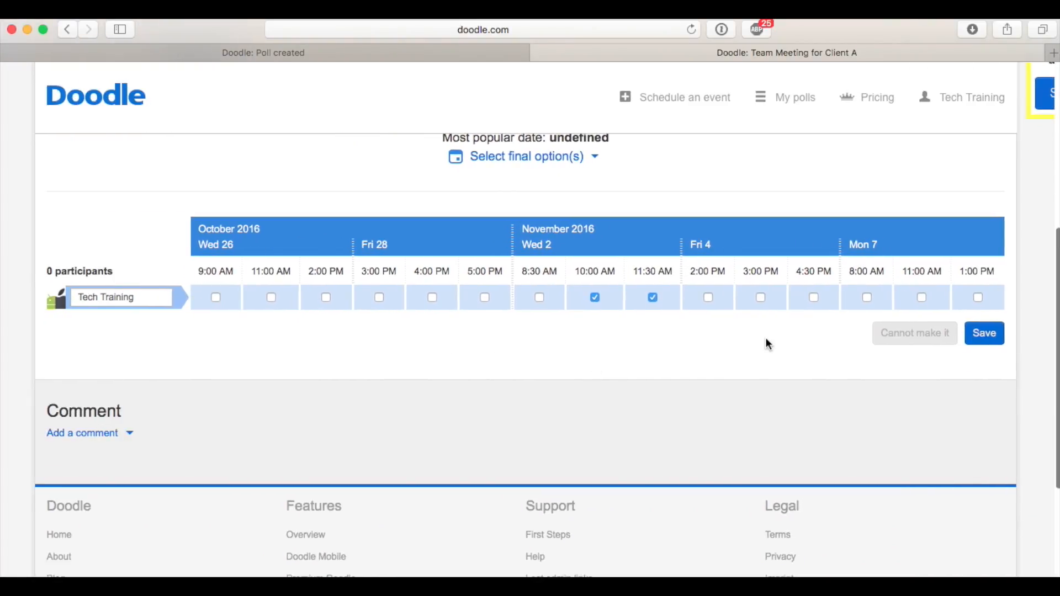
{"action": "scroll", "coordinate": [767, 343], "scroll_direction": "right", "scroll_amount": 4}
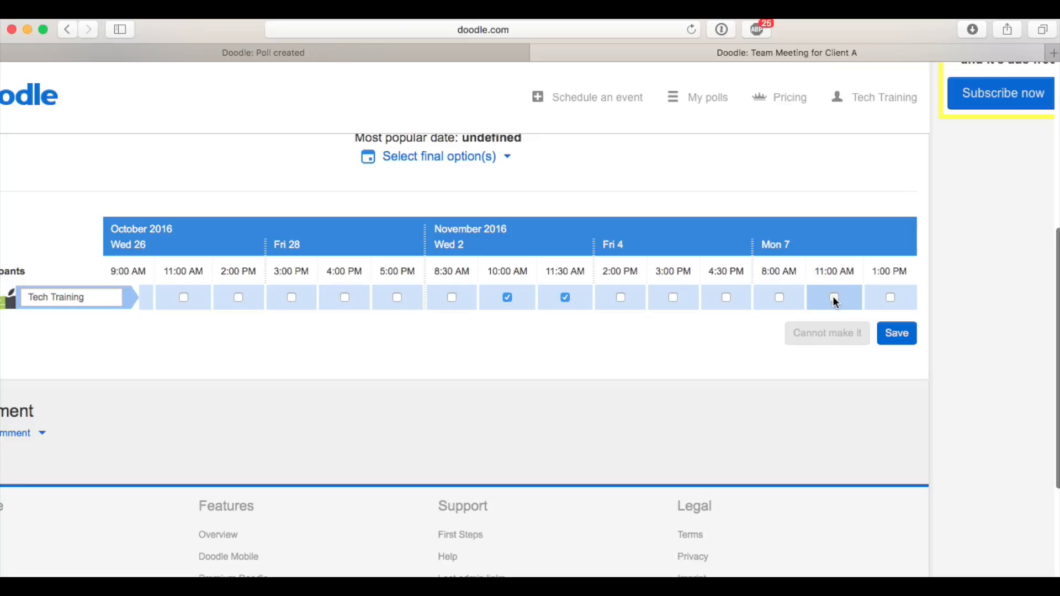
{"action": "left_click", "coordinate": [835, 299]}
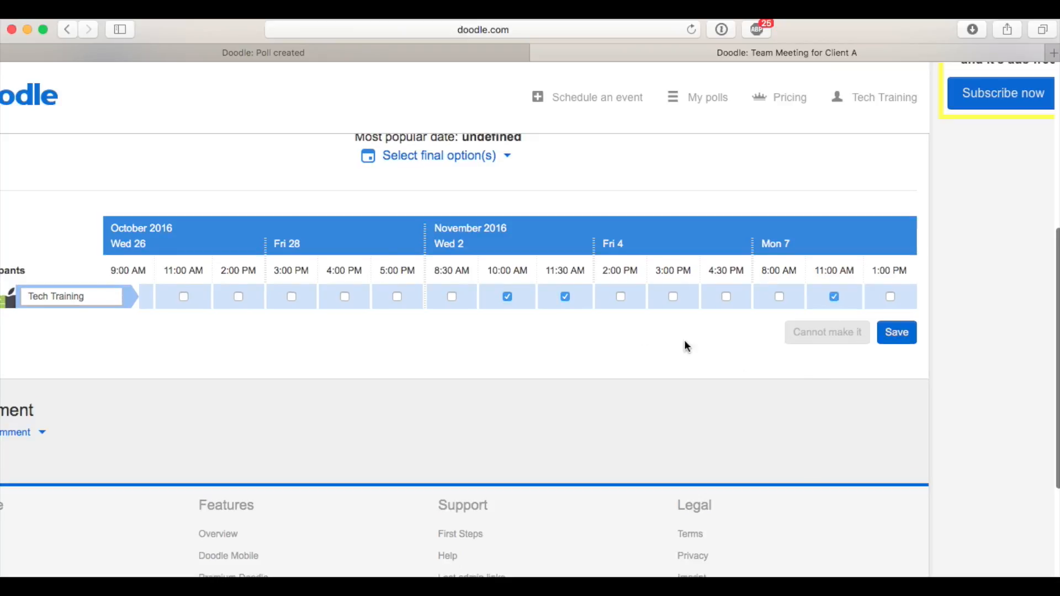
{"action": "scroll", "coordinate": [641, 331], "scroll_direction": "left", "scroll_amount": 4}
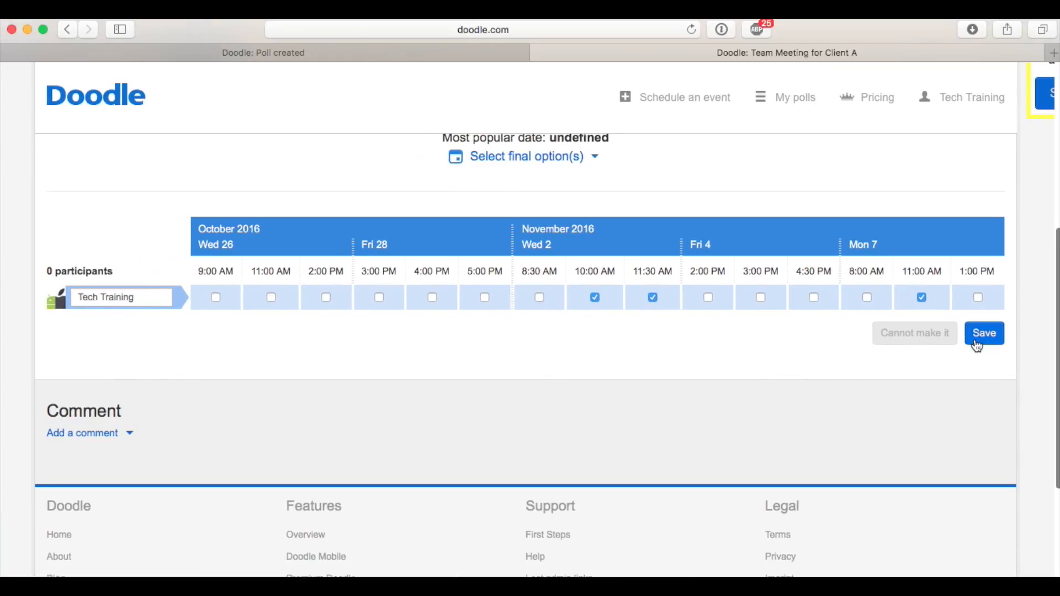
{"action": "left_click", "coordinate": [994, 334]}
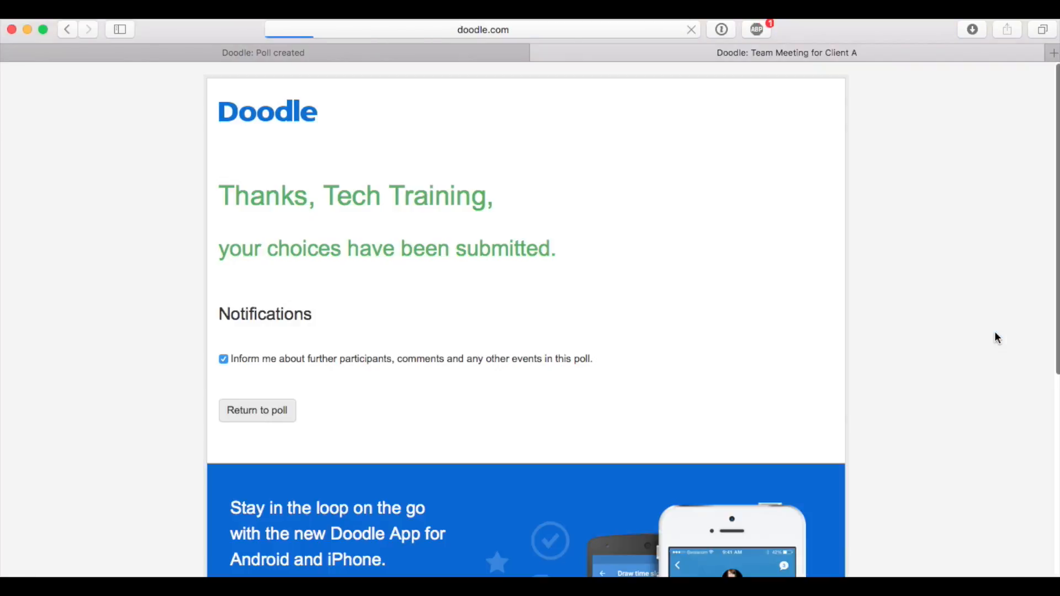
Return to the poll with all its dates shown and enter a second participant's name in the empty row
{"action": "scroll", "coordinate": [663, 315], "scroll_direction": "down", "scroll_amount": 1}
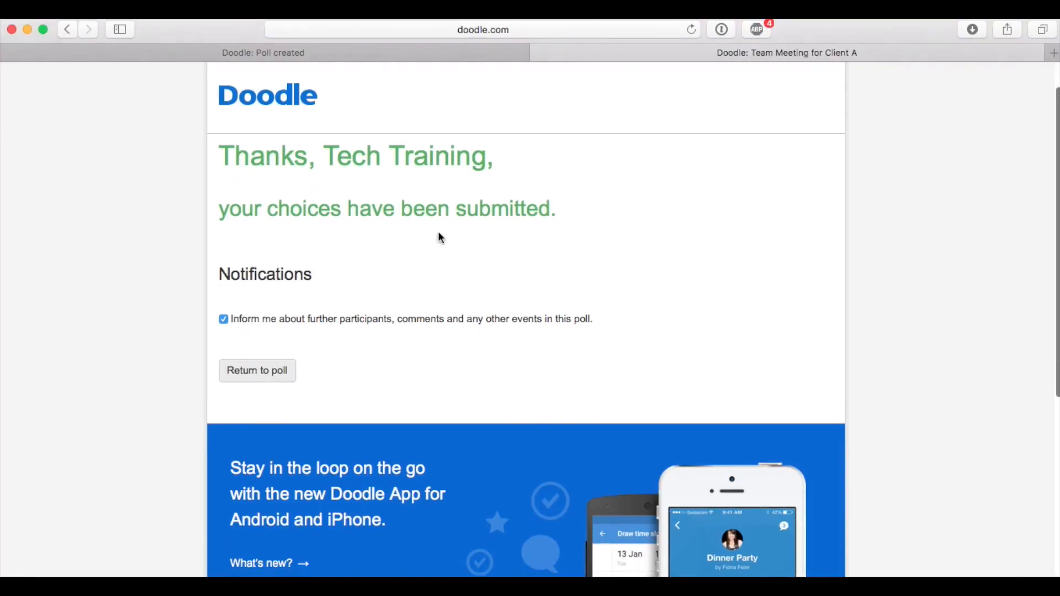
{"action": "scroll", "coordinate": [466, 260], "scroll_direction": "down", "scroll_amount": 2}
{"action": "left_click", "coordinate": [272, 304]}
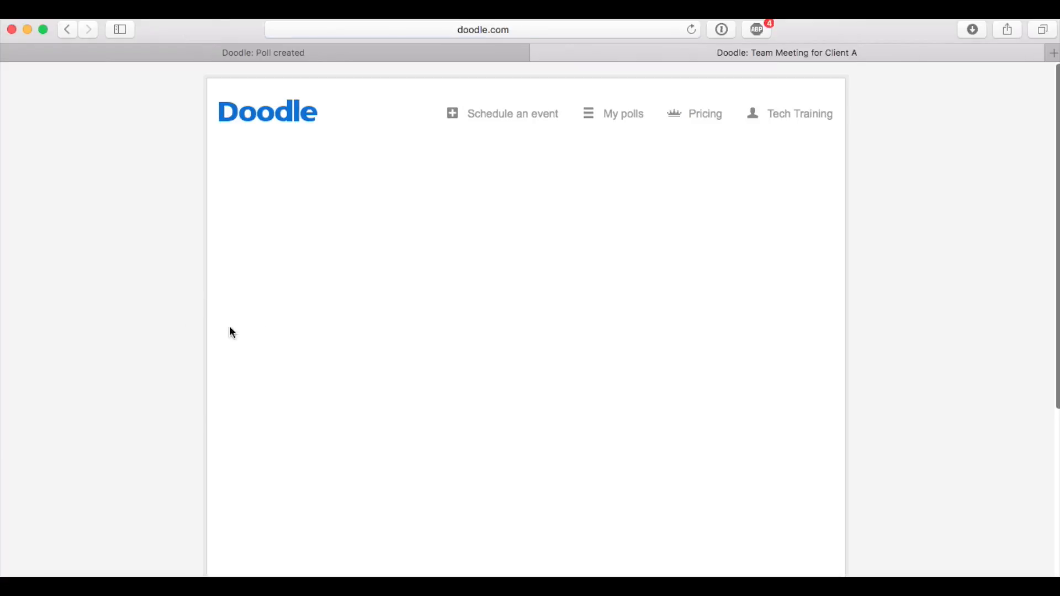
{"action": "scroll", "coordinate": [276, 356], "scroll_direction": "down", "scroll_amount": 5}
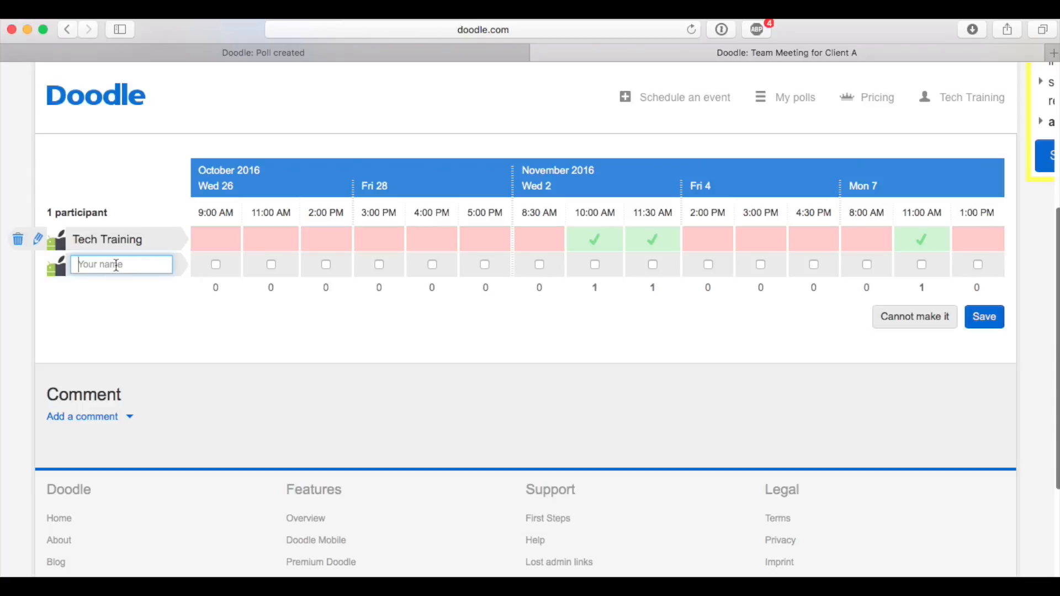
{"action": "type", "text": "Dr. Smith"}
{"action": "left_click", "coordinate": [288, 328]}
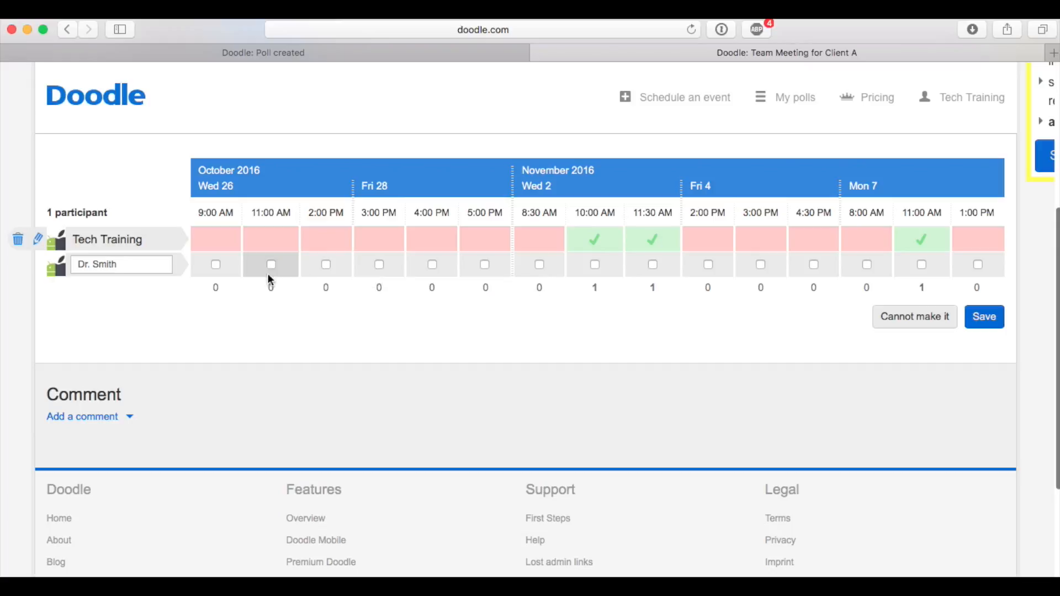
Mark the second participant available on October 26 at 9:00 AM, 11:00 AM and 2:00 PM and November 7 at 11:00 AM, and save
{"action": "left_click", "coordinate": [215, 266]}
{"action": "left_click", "coordinate": [271, 266]}
{"action": "left_click", "coordinate": [326, 264]}
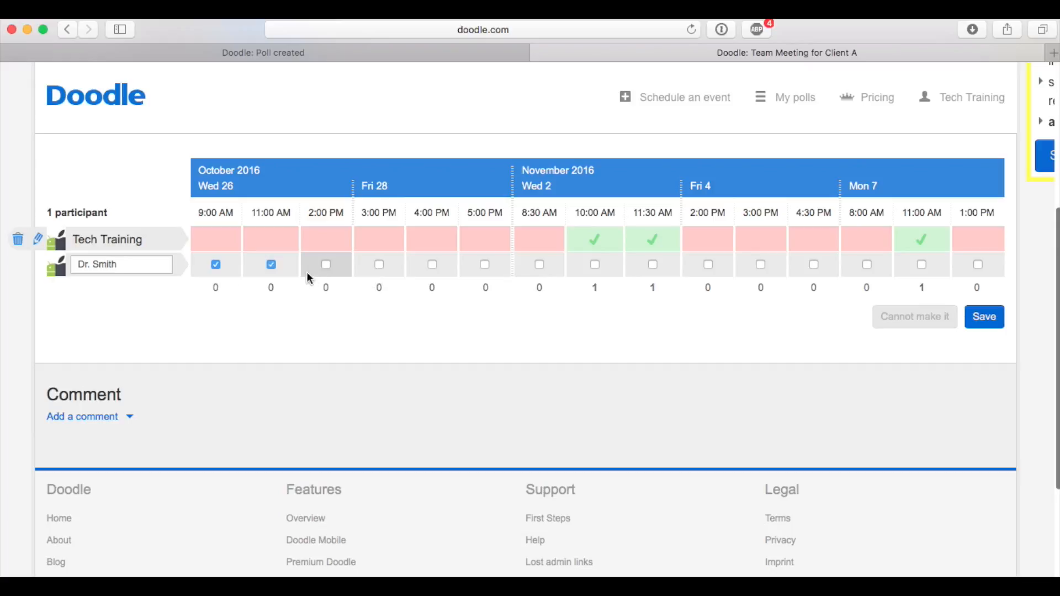
{"action": "left_click", "coordinate": [922, 265]}
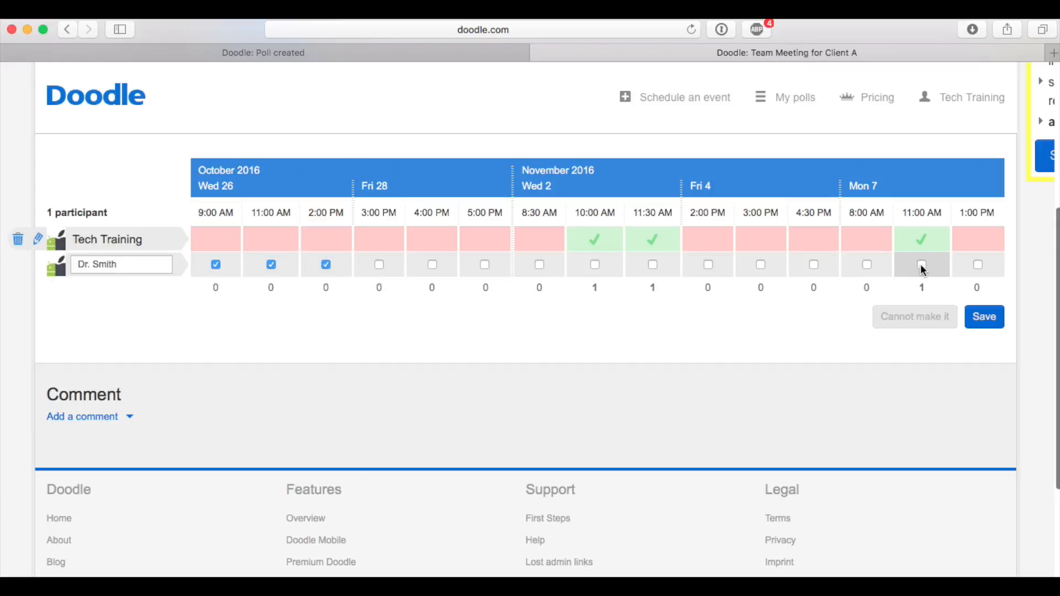
{"action": "left_click", "coordinate": [985, 319]}
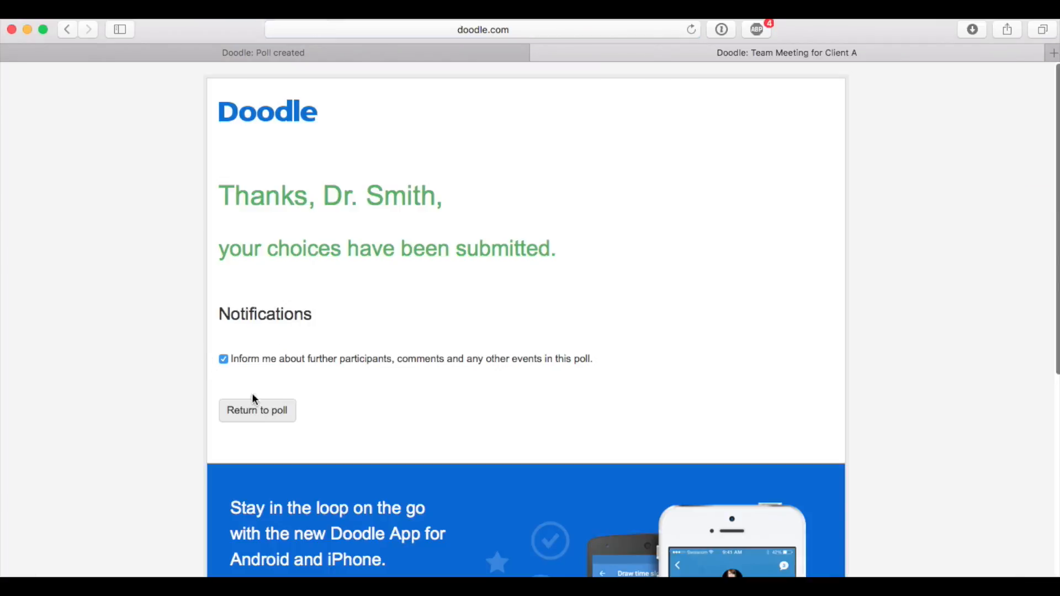
Return to the poll from the submission page and expand the collapsed dates between October 28 and November 7
{"action": "left_click", "coordinate": [251, 410]}
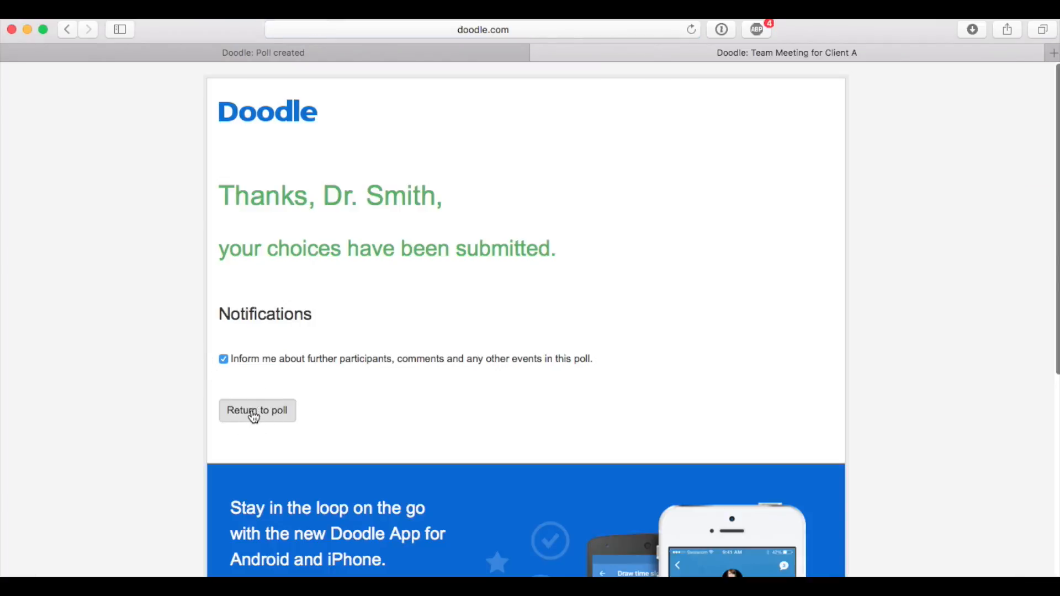
{"action": "scroll", "coordinate": [132, 306], "scroll_direction": "down", "scroll_amount": 5}
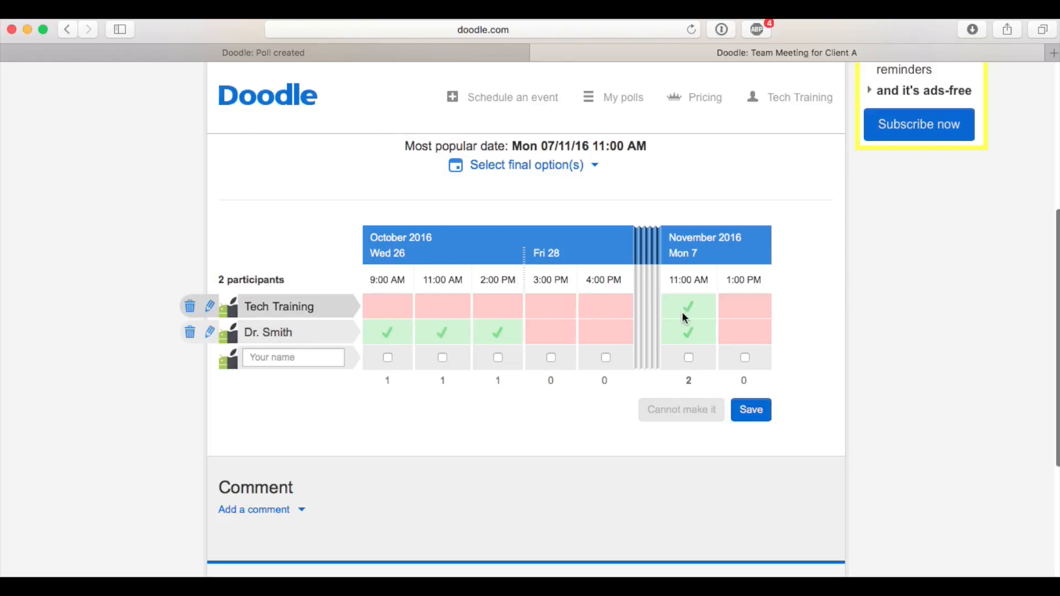
{"action": "left_click", "coordinate": [655, 308]}
{"action": "scroll", "coordinate": [657, 261], "scroll_direction": "right", "scroll_amount": 3}
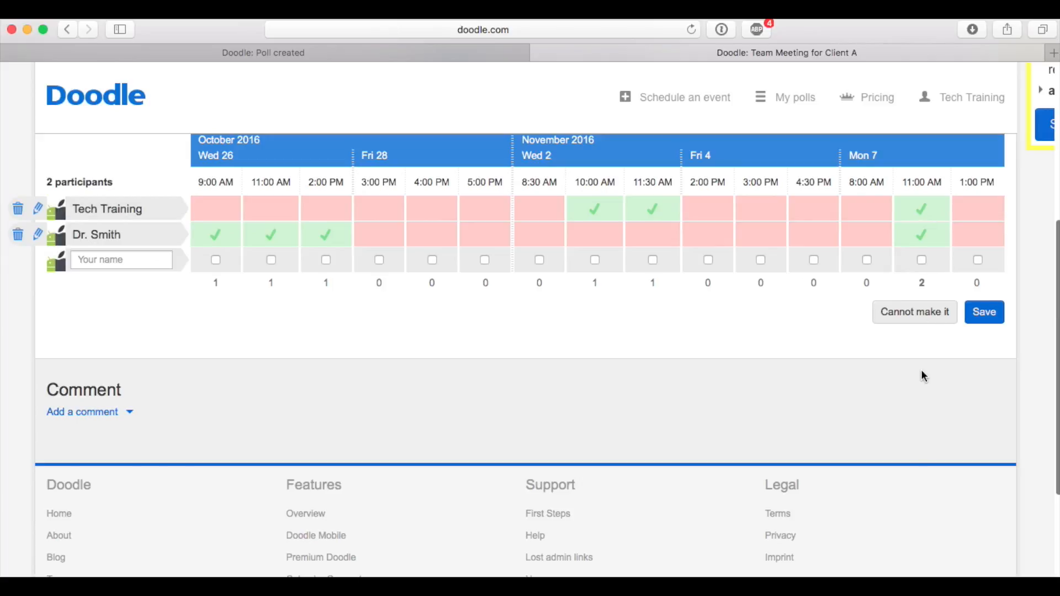
Add a third participant by name, available on October 28 at 4:00 PM and November 7 at 11:00 AM, and save the answers
{"action": "left_click", "coordinate": [128, 265]}
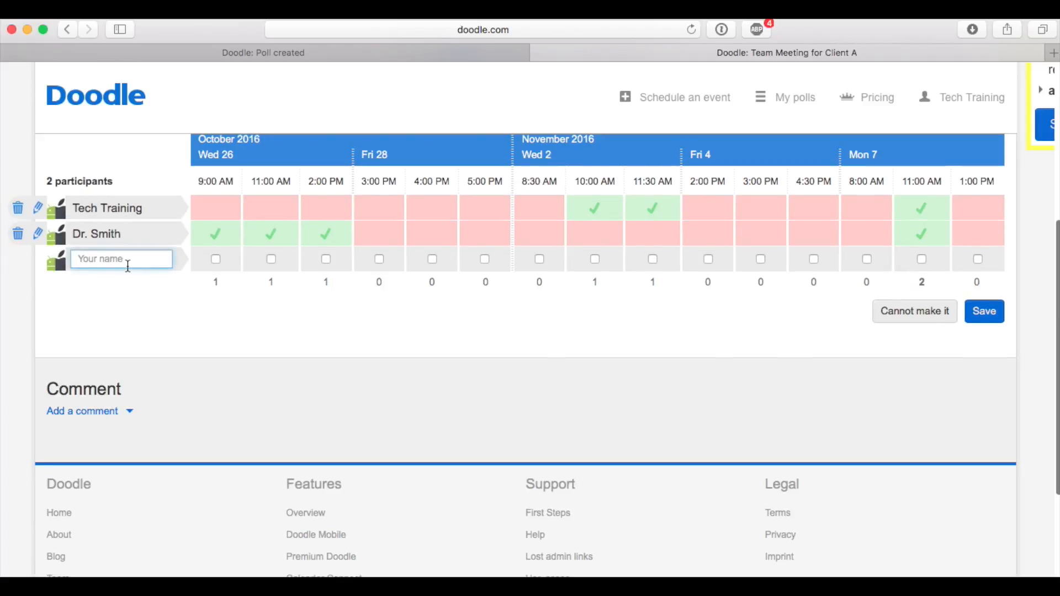
{"action": "type", "text": "Ms. OT"}
{"action": "left_click", "coordinate": [431, 259]}
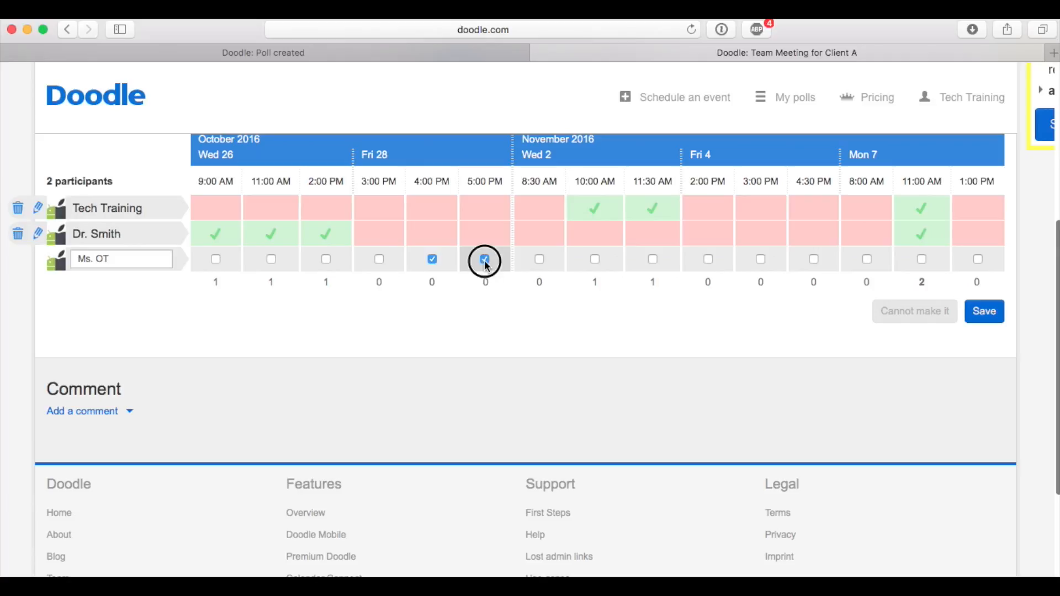
{"action": "left_click", "coordinate": [988, 312]}
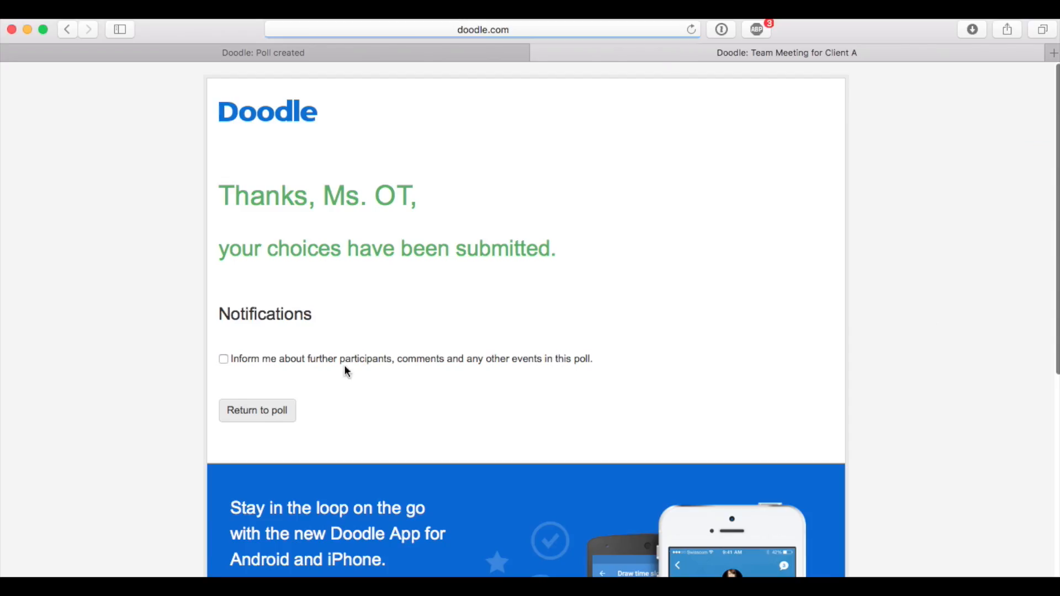
Return to the poll from the submission page and review the answers of all participants
{"action": "left_click", "coordinate": [223, 359]}
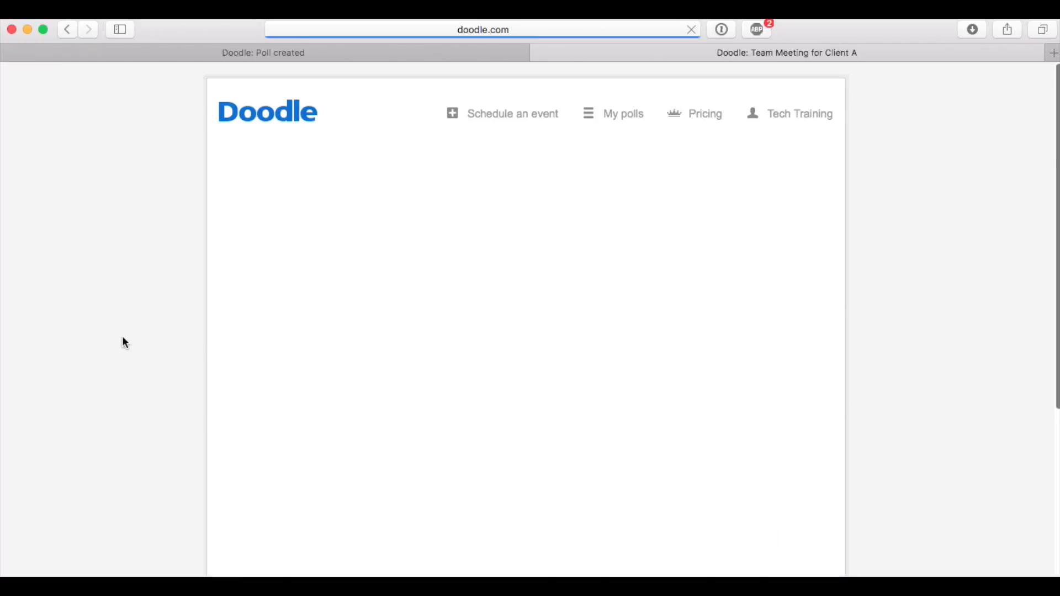
{"action": "scroll", "coordinate": [332, 402], "scroll_direction": "down", "scroll_amount": 5}
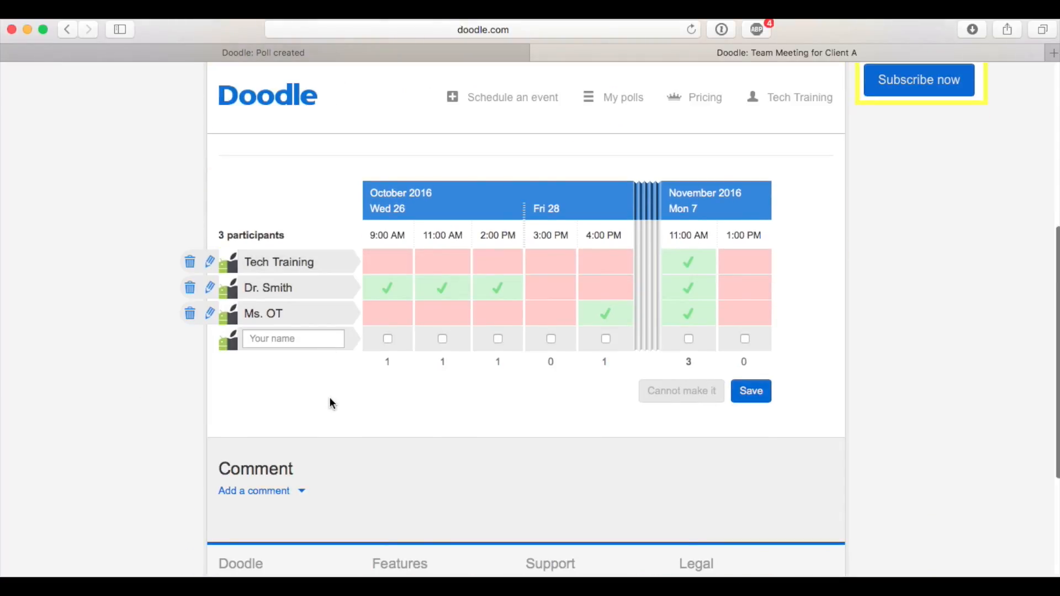
{"action": "scroll", "coordinate": [536, 432], "scroll_direction": "down", "scroll_amount": 2}
{"action": "scroll", "coordinate": [535, 432], "scroll_direction": "up", "scroll_amount": 6}
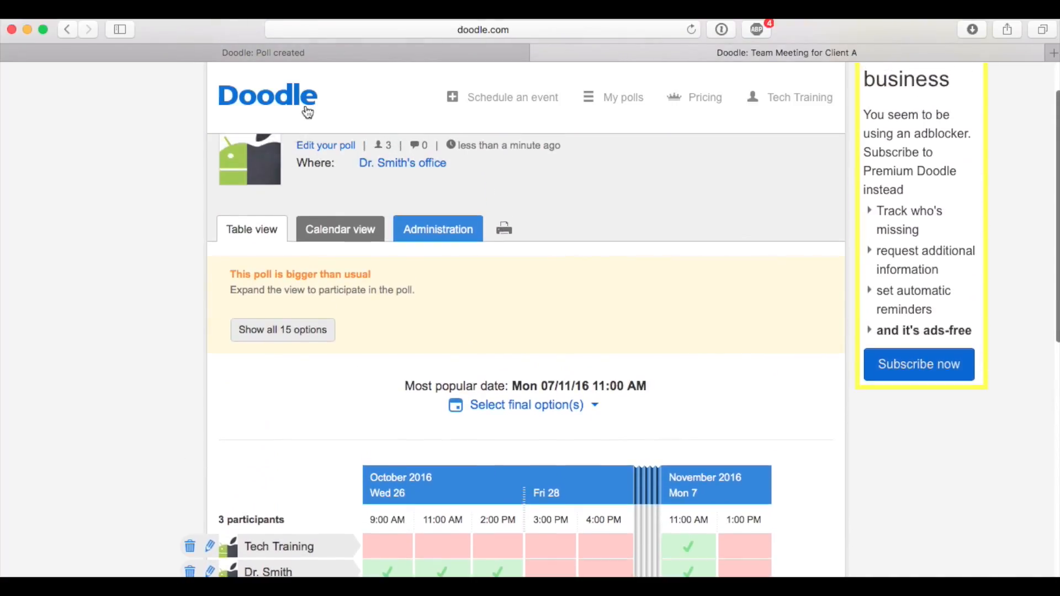
Switch to the browser tab confirming the poll's creation, view the poll from there and examine the participants' answers
{"action": "left_click", "coordinate": [321, 53]}
{"action": "scroll", "coordinate": [349, 196], "scroll_direction": "up", "scroll_amount": 3}
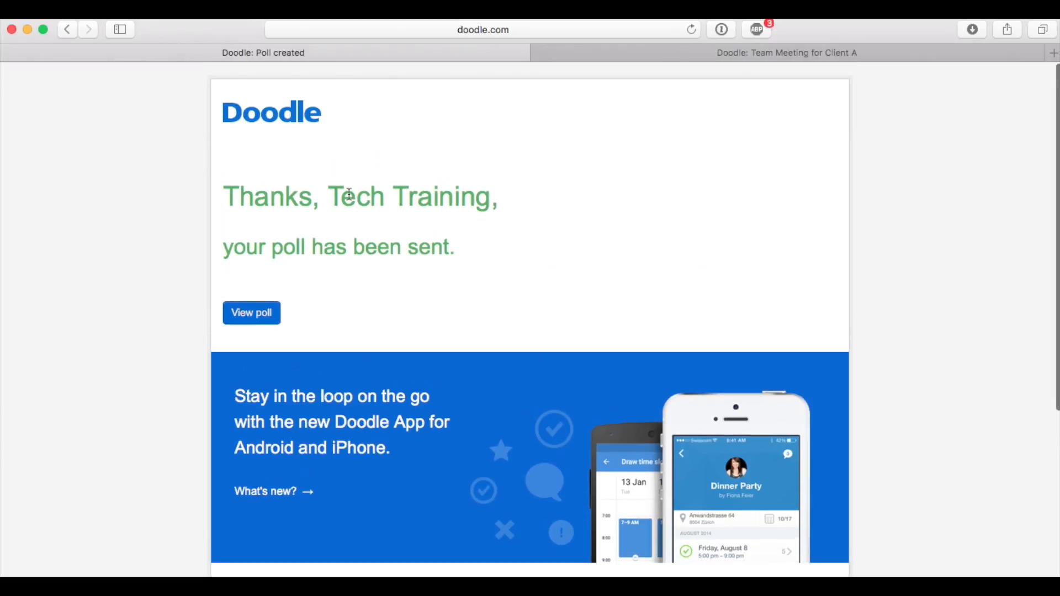
{"action": "scroll", "coordinate": [349, 195], "scroll_direction": "down", "scroll_amount": 1}
{"action": "left_click", "coordinate": [261, 283]}
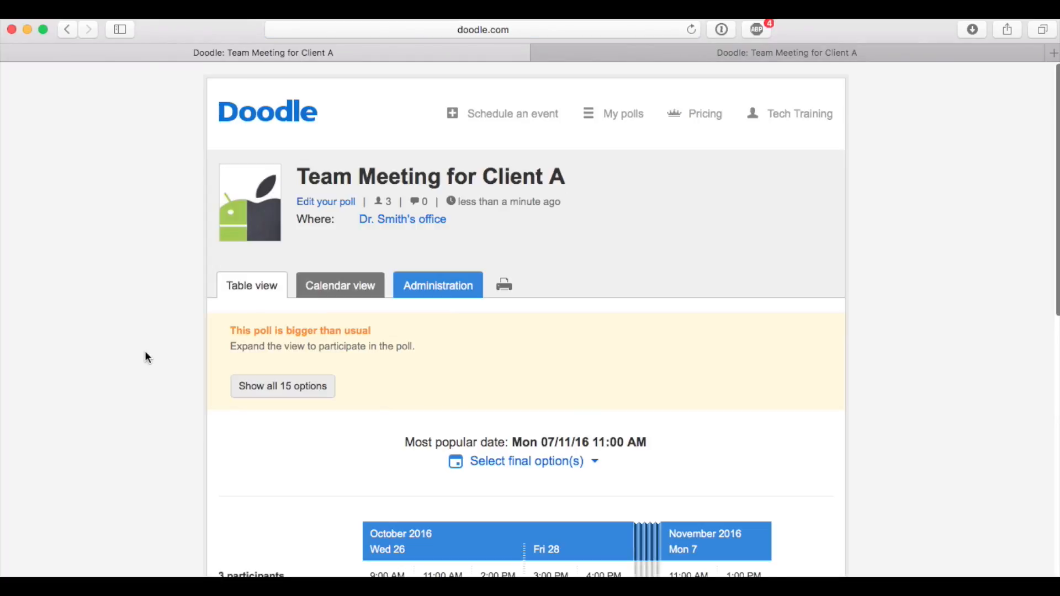
{"action": "scroll", "coordinate": [148, 350], "scroll_direction": "down", "scroll_amount": 5}
{"action": "scroll", "coordinate": [148, 350], "scroll_direction": "down", "scroll_amount": 1}
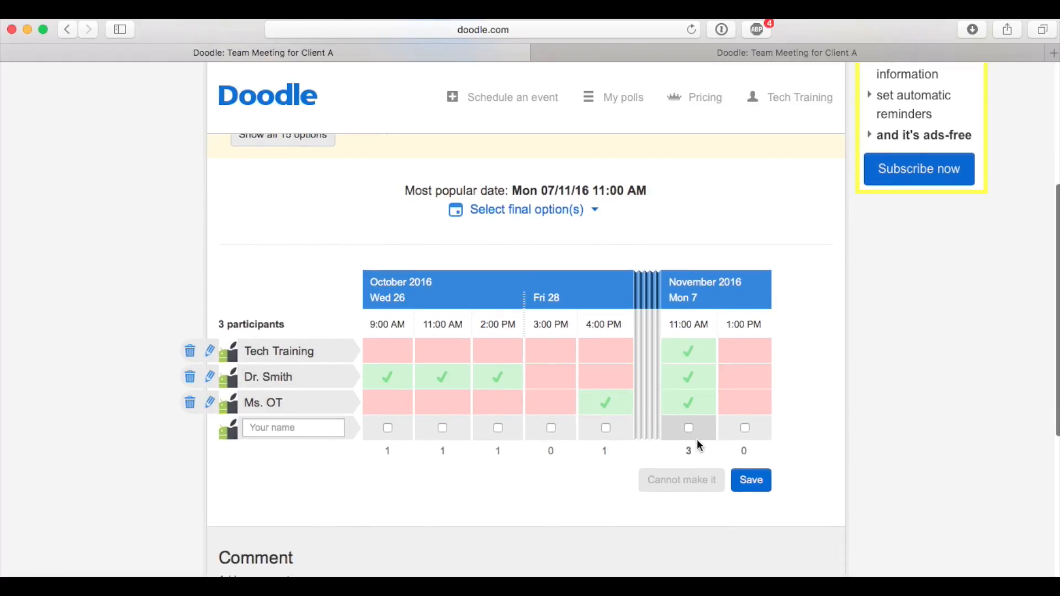
{"action": "scroll", "coordinate": [571, 471], "scroll_direction": "down", "scroll_amount": 5}
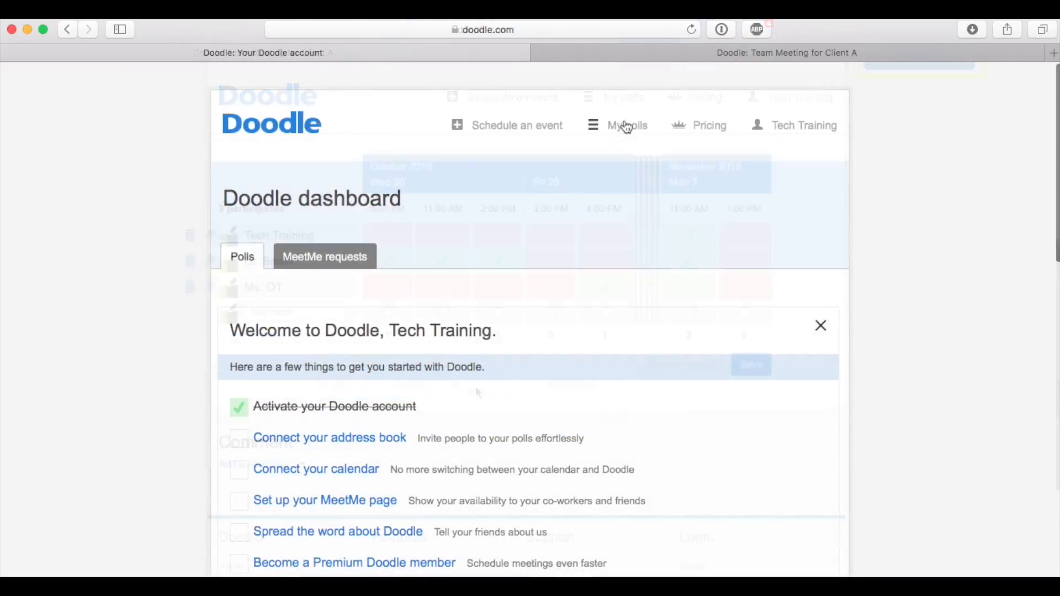
Open the account's list of polls and go to the administration of the initiated poll "Team Meeting for Client A"
{"action": "left_click", "coordinate": [624, 124]}
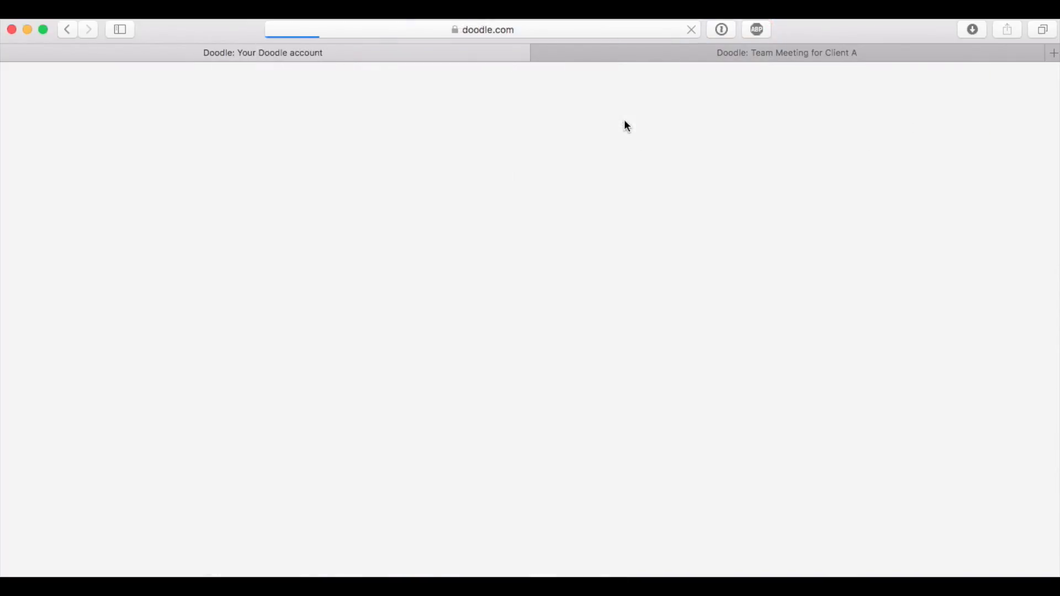
{"action": "scroll", "coordinate": [178, 324], "scroll_direction": "down", "scroll_amount": 5}
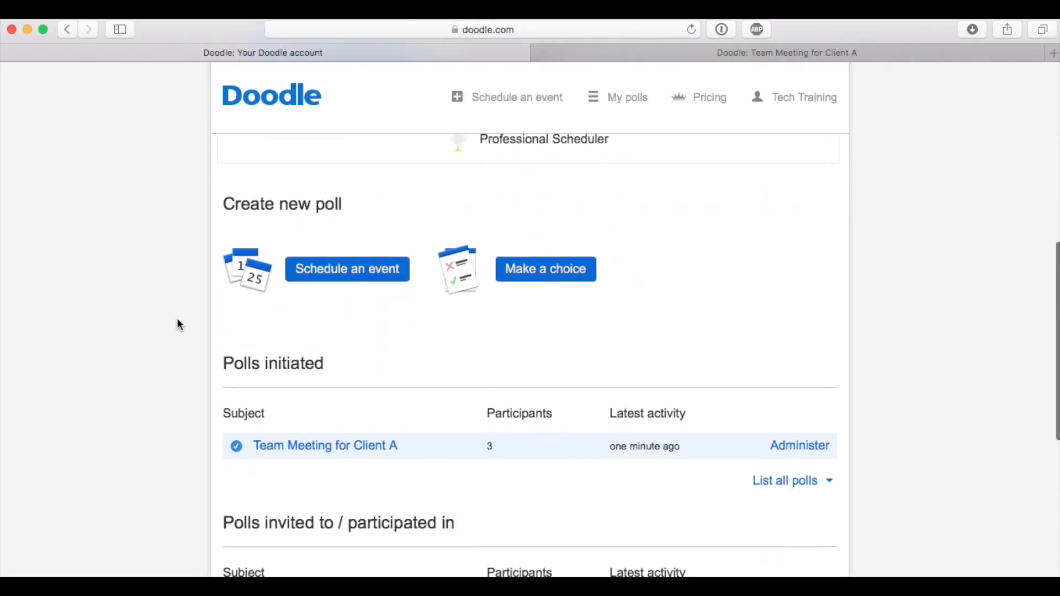
{"action": "scroll", "coordinate": [178, 315], "scroll_direction": "down", "scroll_amount": 5}
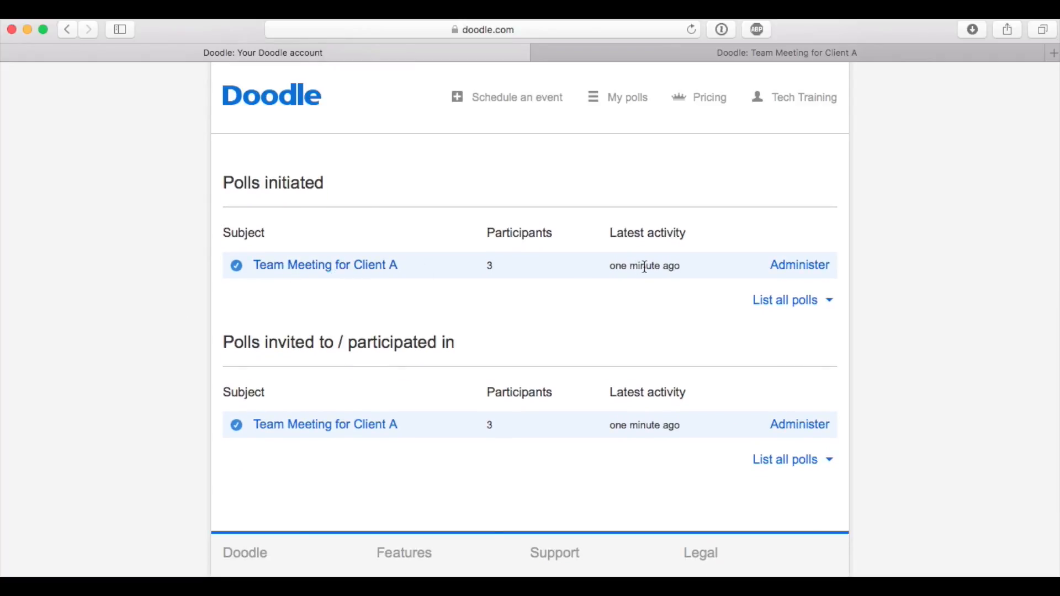
{"action": "left_click", "coordinate": [805, 268]}
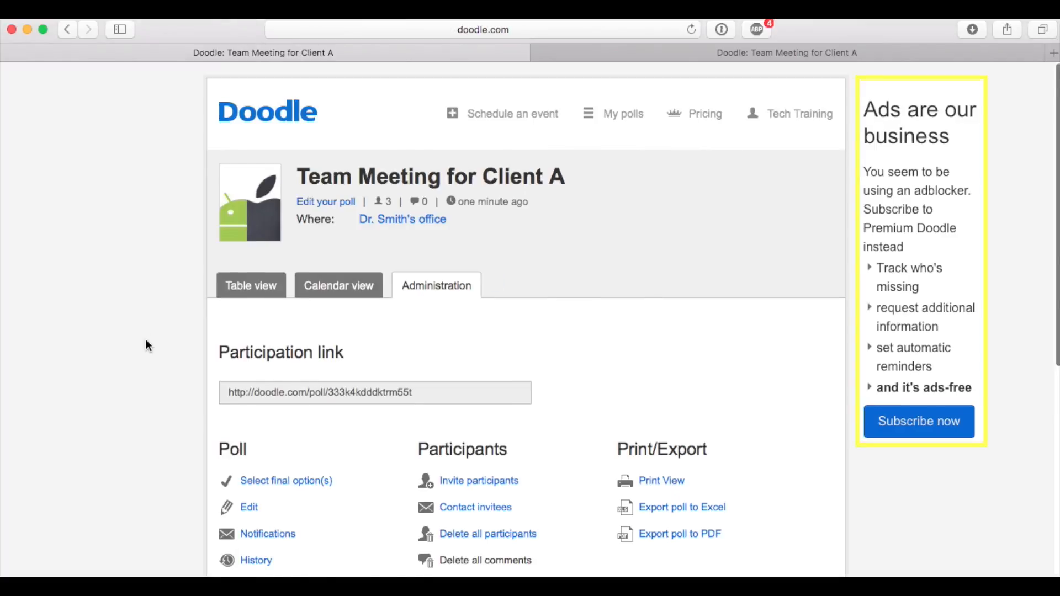
Open the final option selection from the poll's administration options and review the meeting times with the participants' answers
{"action": "scroll", "coordinate": [147, 346], "scroll_direction": "down", "scroll_amount": 10}
{"action": "scroll", "coordinate": [147, 337], "scroll_direction": "up", "scroll_amount": 3}
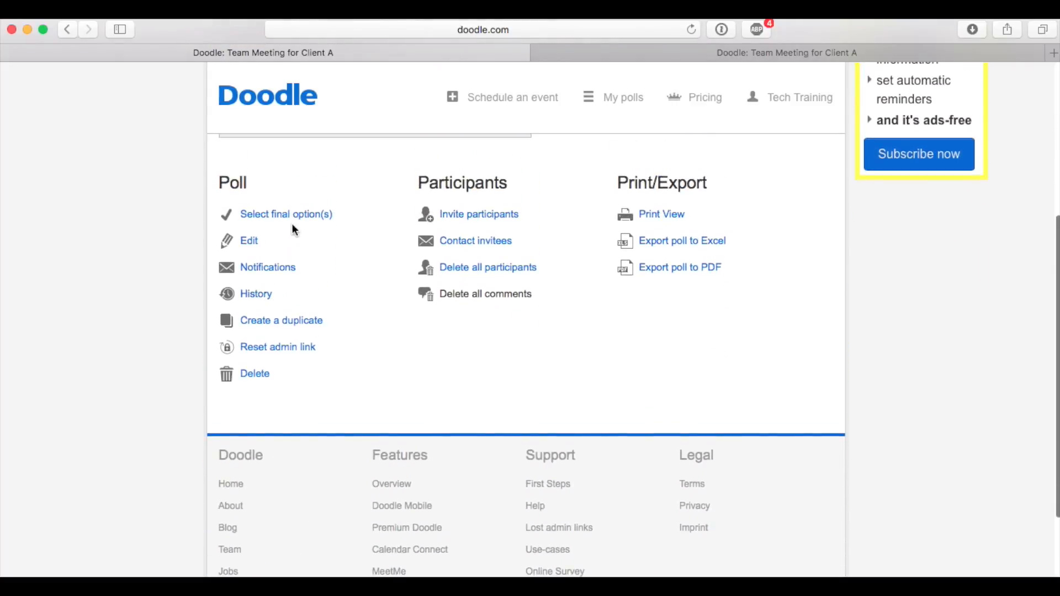
{"action": "left_click", "coordinate": [294, 215]}
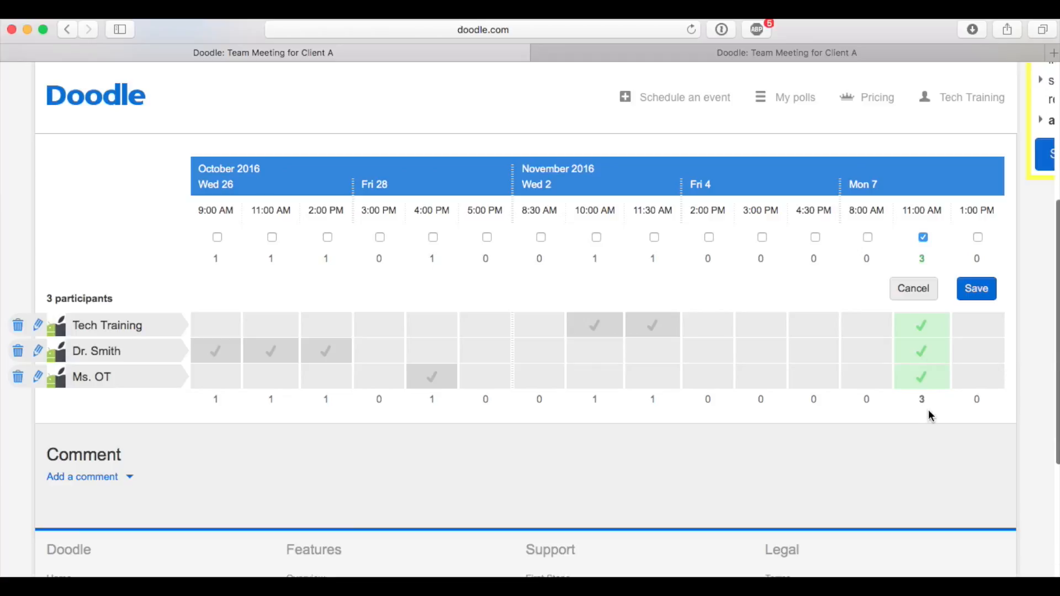
{"action": "scroll", "coordinate": [857, 380], "scroll_direction": "down", "scroll_amount": 3}
{"action": "scroll", "coordinate": [856, 379], "scroll_direction": "down", "scroll_amount": 3}
{"action": "scroll", "coordinate": [857, 379], "scroll_direction": "up", "scroll_amount": 10}
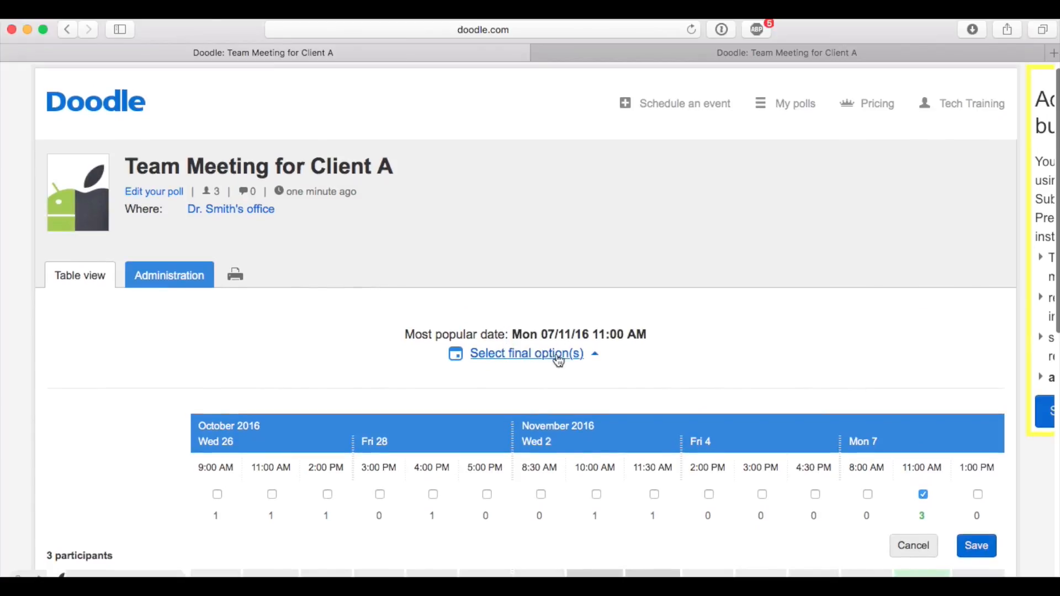
{"action": "scroll", "coordinate": [819, 338], "scroll_direction": "down", "scroll_amount": 5}
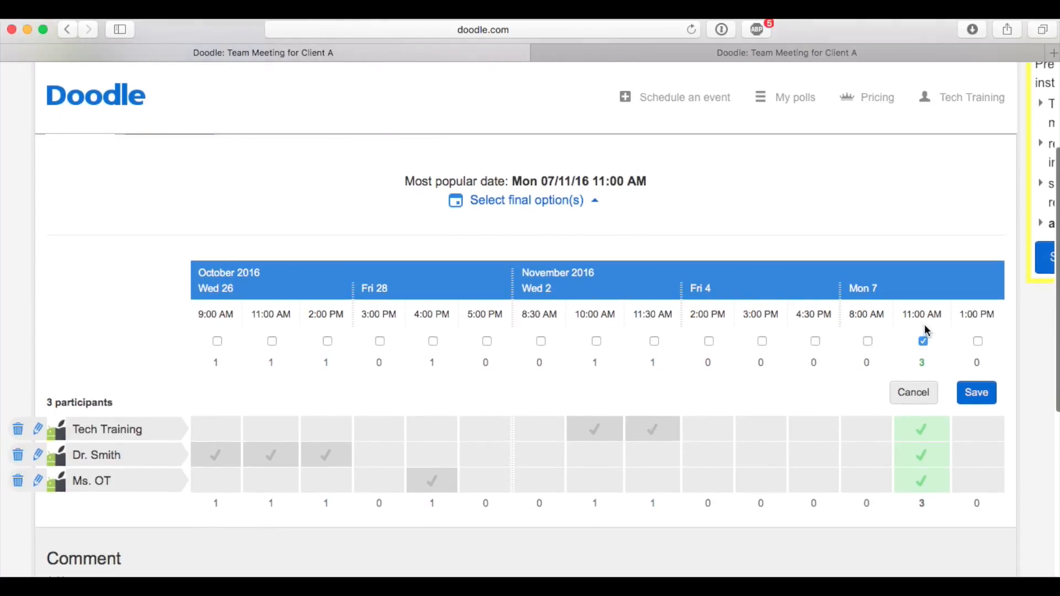
Save Monday, November 7, 11:00 AM as the final option of the poll "Team Meeting for Client A"
{"action": "left_click", "coordinate": [978, 392]}
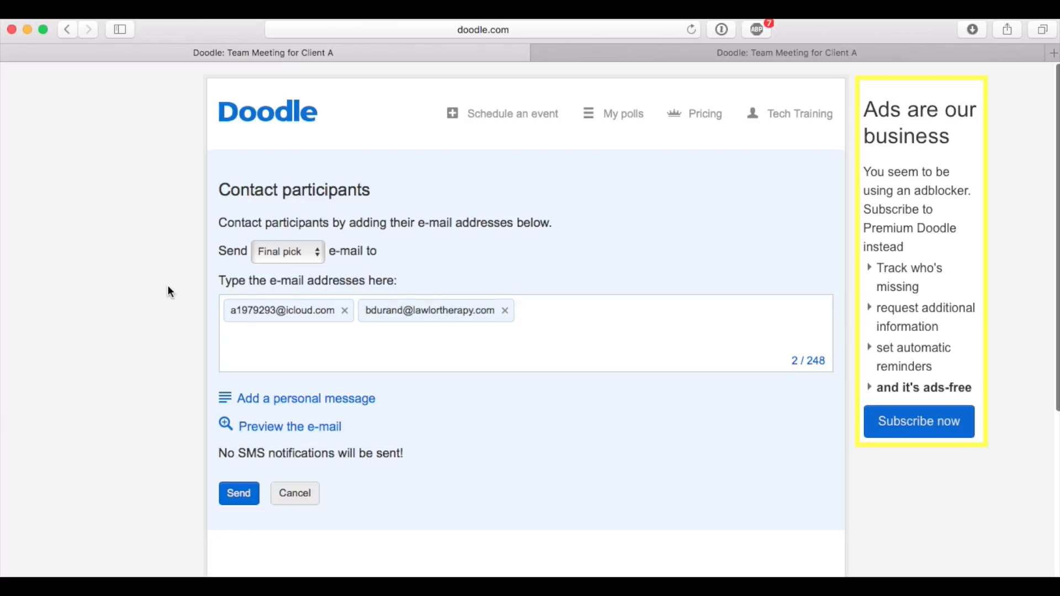
Preview the "Final pick" e-mail about the chosen meeting date and send it to the listed participants
{"action": "scroll", "coordinate": [167, 285], "scroll_direction": "down", "scroll_amount": 2}
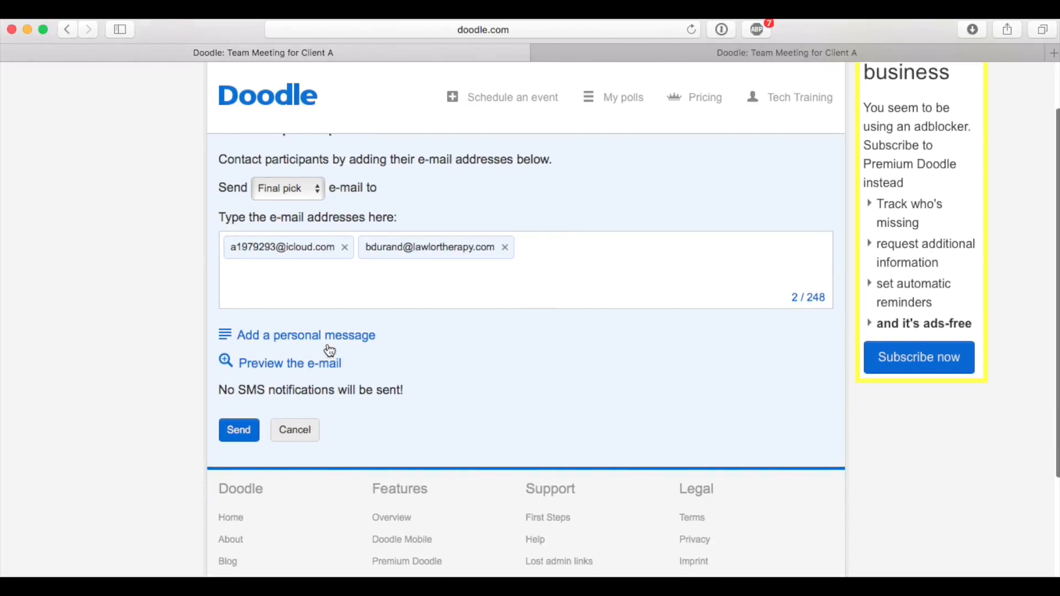
{"action": "left_click", "coordinate": [318, 368]}
{"action": "scroll", "coordinate": [552, 365], "scroll_direction": "down", "scroll_amount": 1}
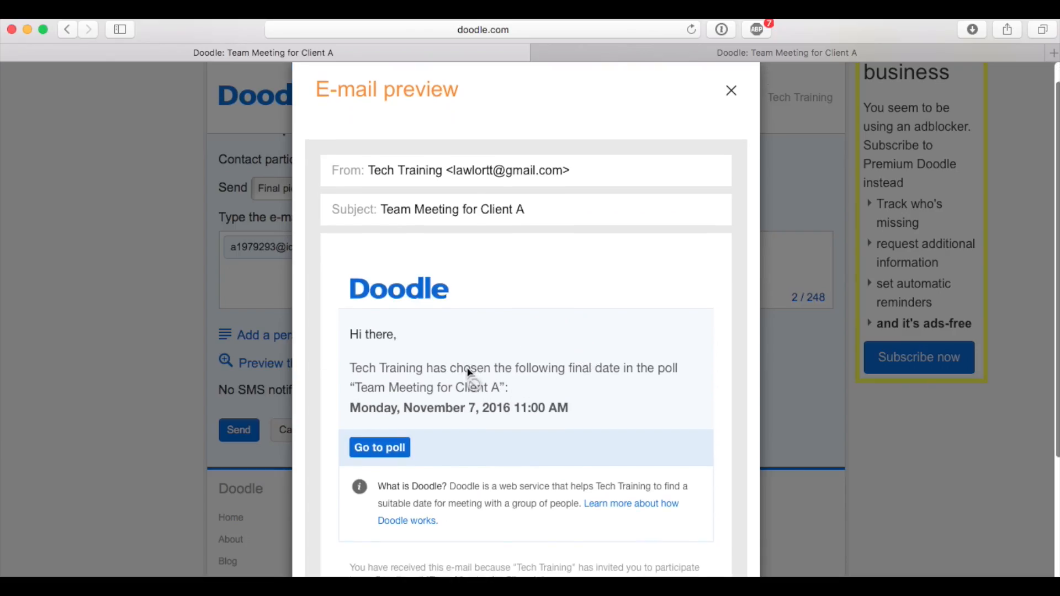
{"action": "scroll", "coordinate": [654, 396], "scroll_direction": "down", "scroll_amount": 3}
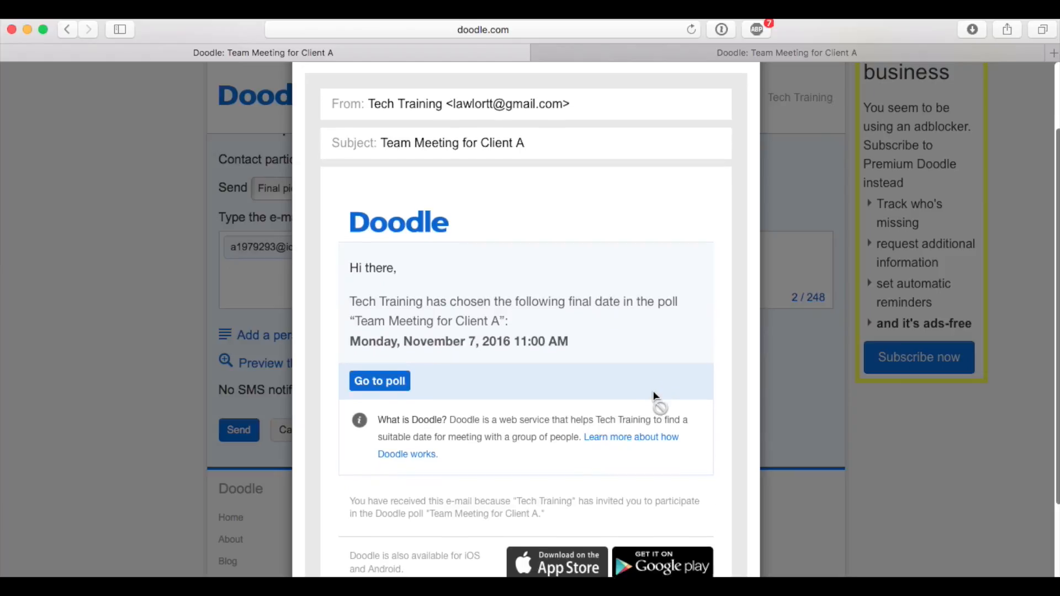
{"action": "scroll", "coordinate": [523, 350], "scroll_direction": "down", "scroll_amount": 1}
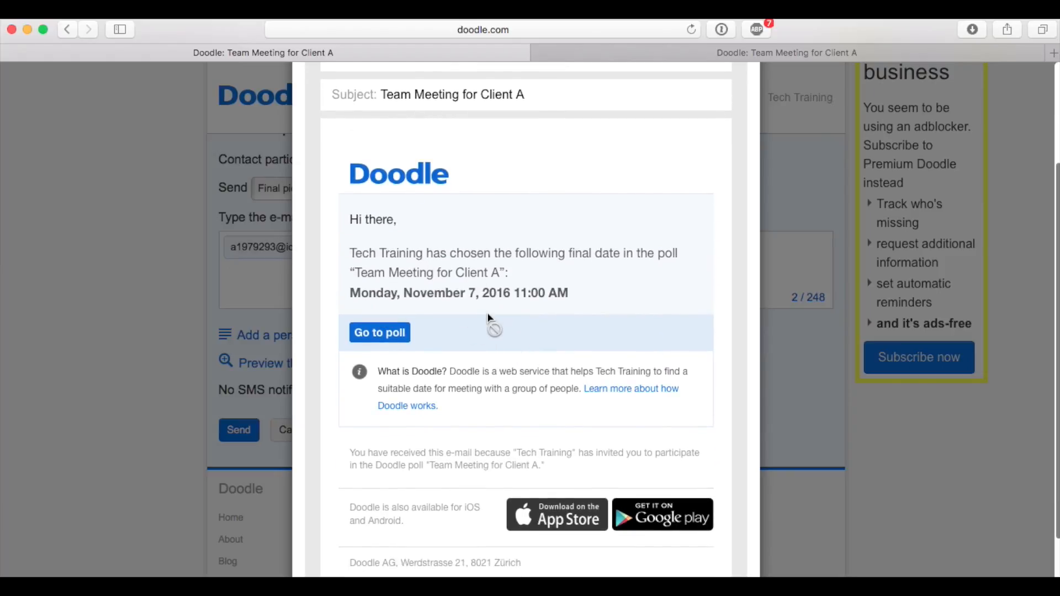
{"action": "scroll", "coordinate": [539, 331], "scroll_direction": "down", "scroll_amount": 1}
{"action": "scroll", "coordinate": [539, 331], "scroll_direction": "up", "scroll_amount": 5}
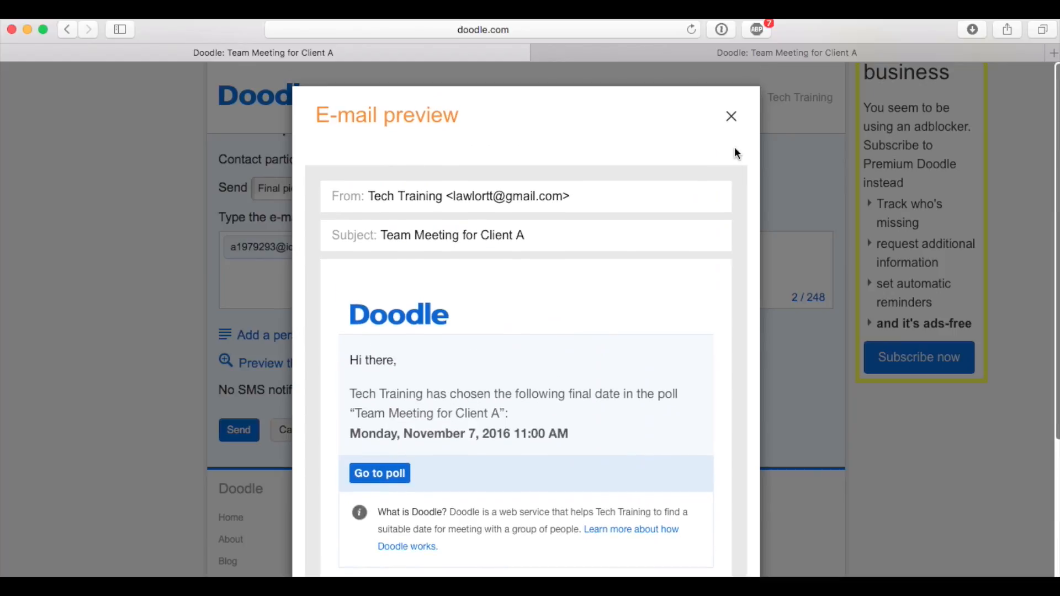
{"action": "left_click", "coordinate": [731, 117]}
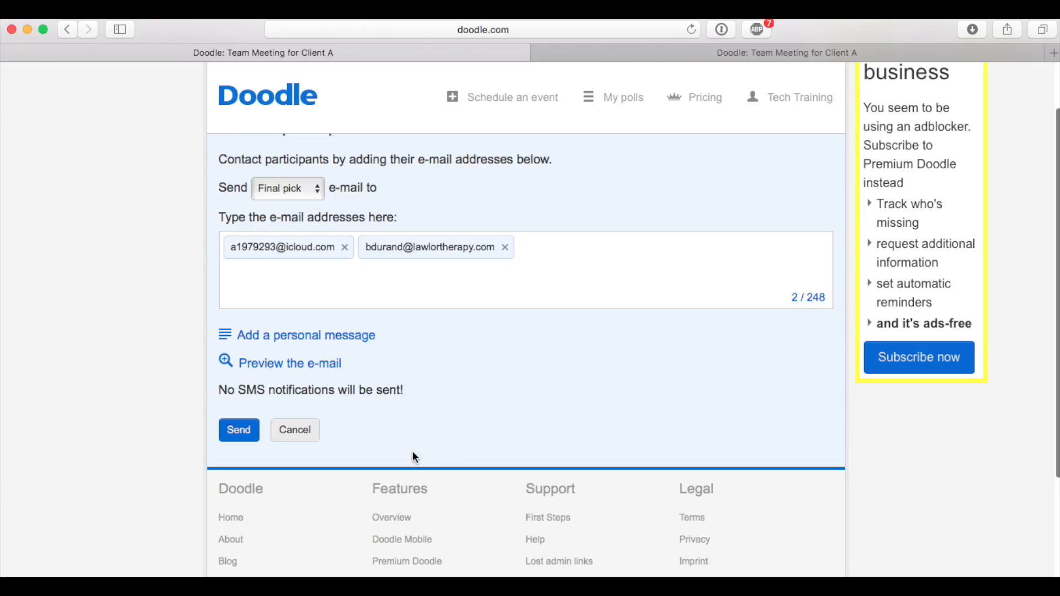
{"action": "left_click", "coordinate": [241, 433]}
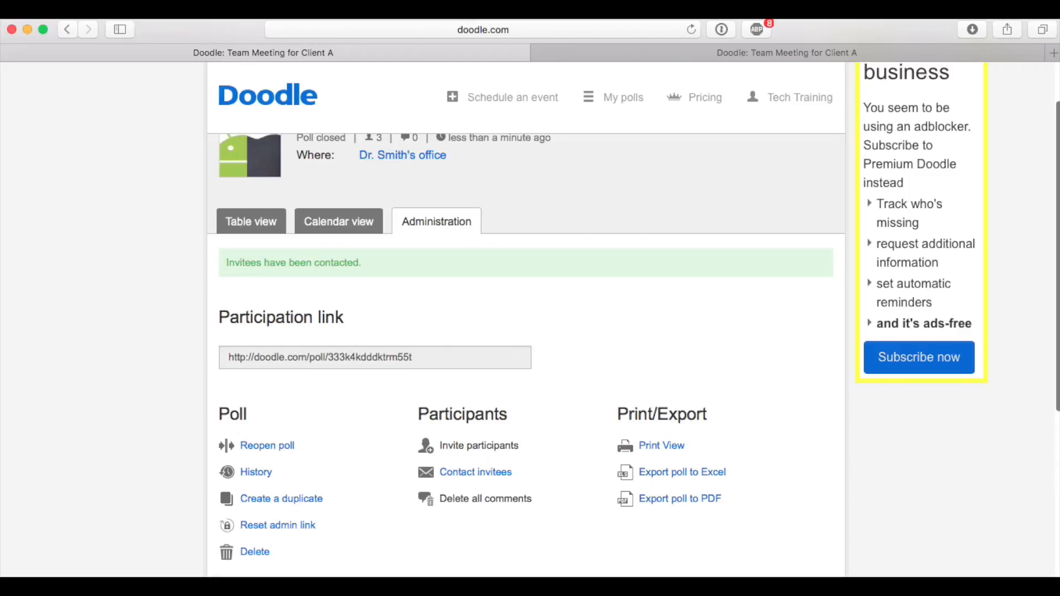
Switch to Mail, open the newest "Team Meeting for Client A" message from Doodle and go to the poll from it
{"action": "key", "text": "super+Tab"}
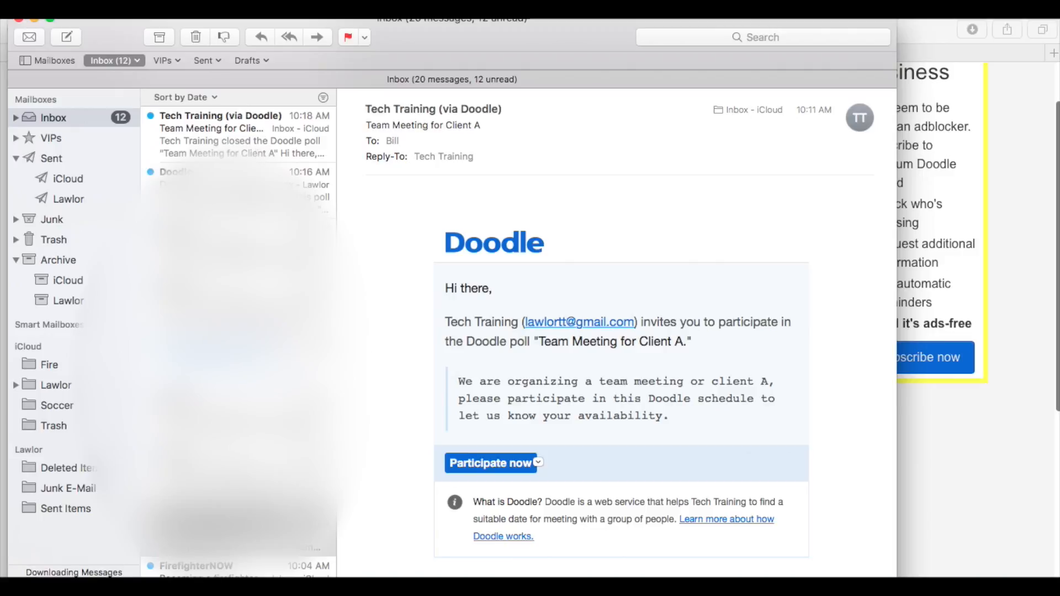
{"action": "left_click", "coordinate": [247, 144]}
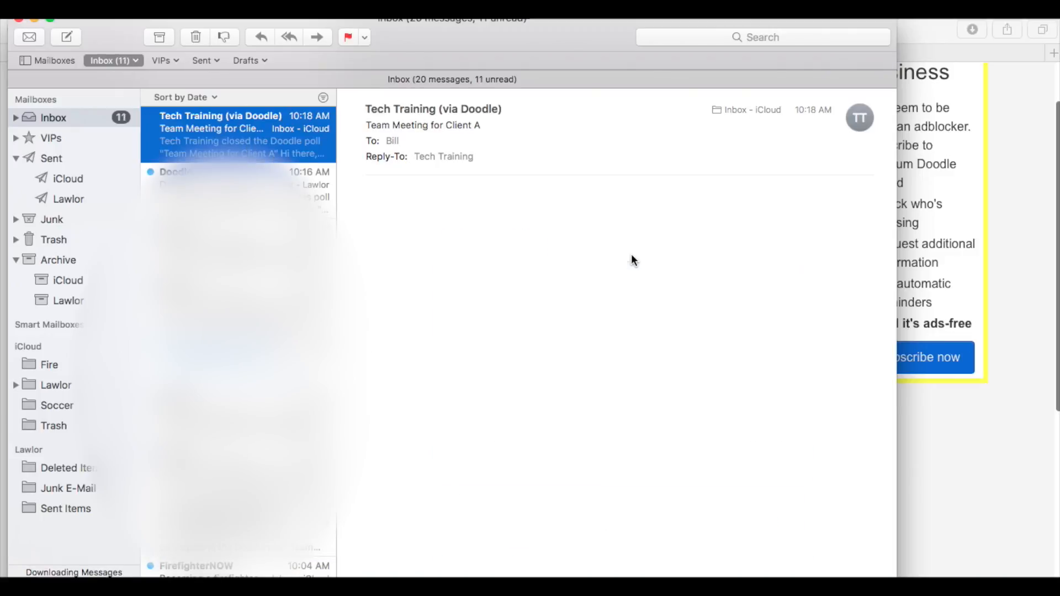
{"action": "double_click", "coordinate": [223, 115]}
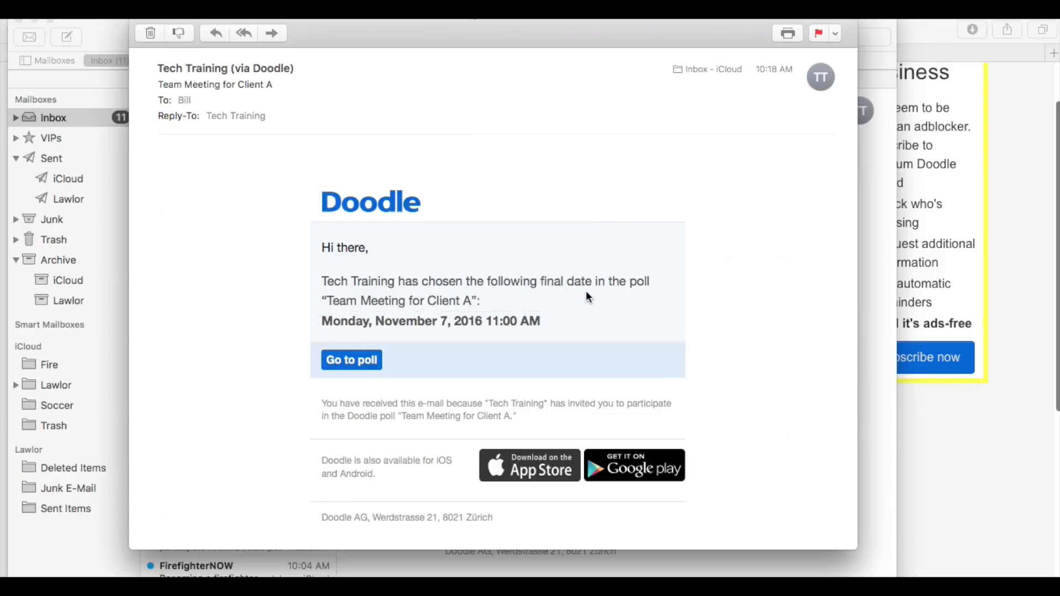
{"action": "left_click", "coordinate": [351, 360]}
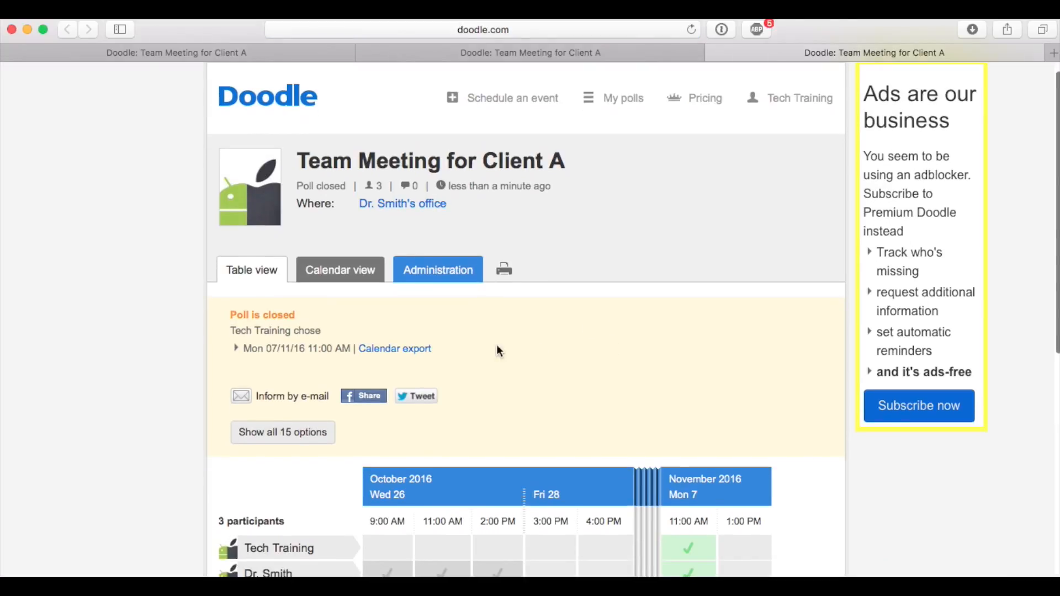
Export the final meeting date to the Calendar app, adding it to the preselected calendar, and open the November 7 event's details
{"action": "scroll", "coordinate": [518, 320], "scroll_direction": "down", "scroll_amount": 3}
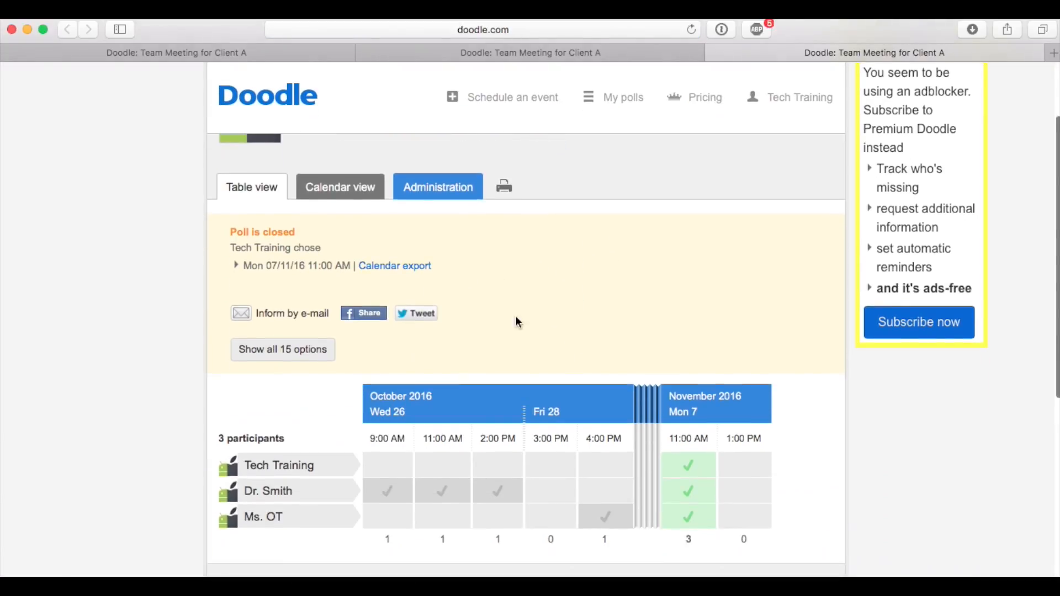
{"action": "left_click", "coordinate": [415, 267]}
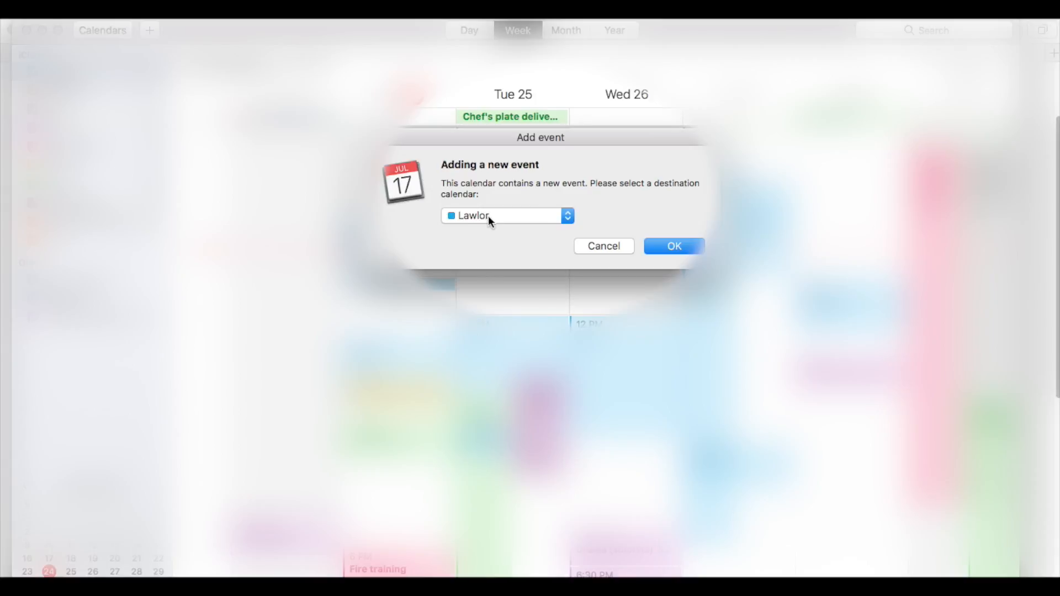
{"action": "left_click", "coordinate": [668, 247]}
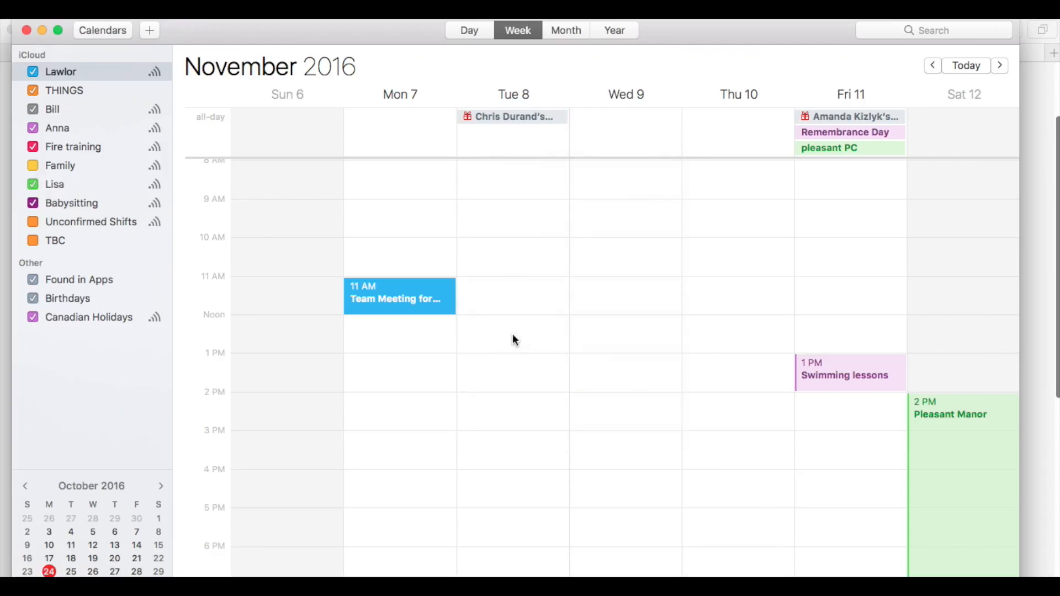
{"action": "double_click", "coordinate": [421, 289]}
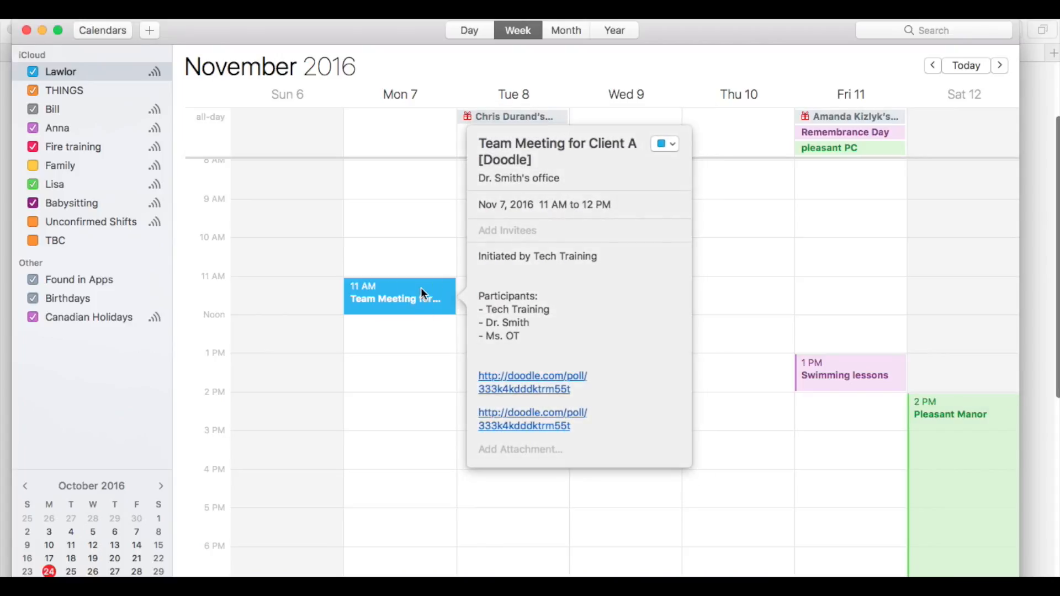